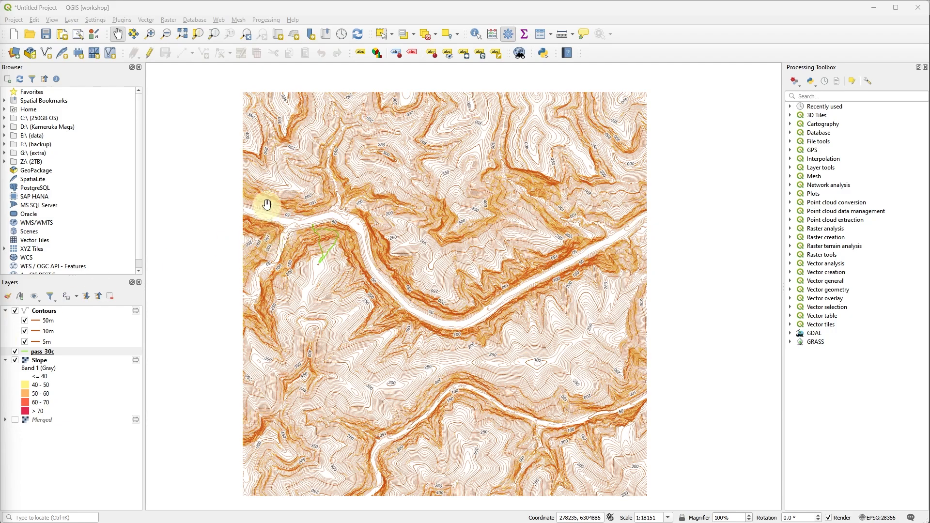
Find the Processing Saga NextGen Provider plugin by searching for "saga" and install it
{"action": "left_click", "coordinate": [122, 19]}
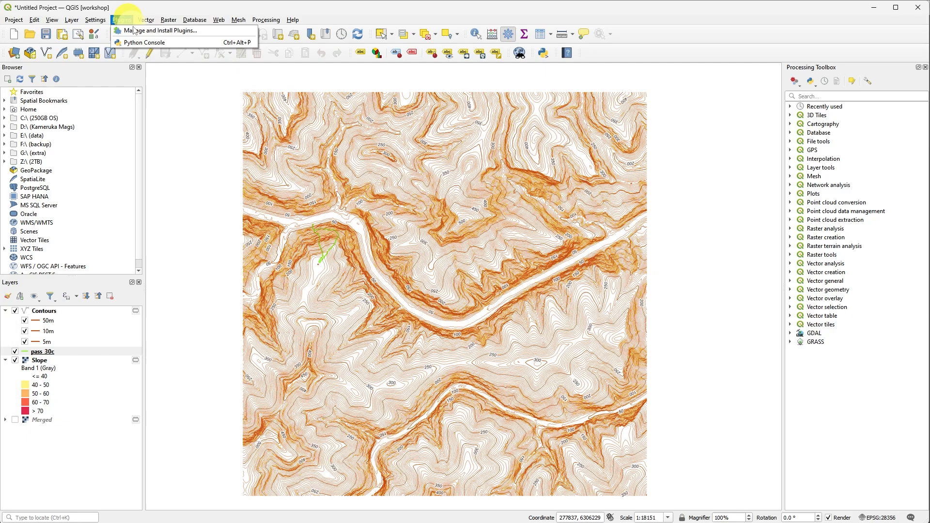
{"action": "left_click", "coordinate": [136, 31]}
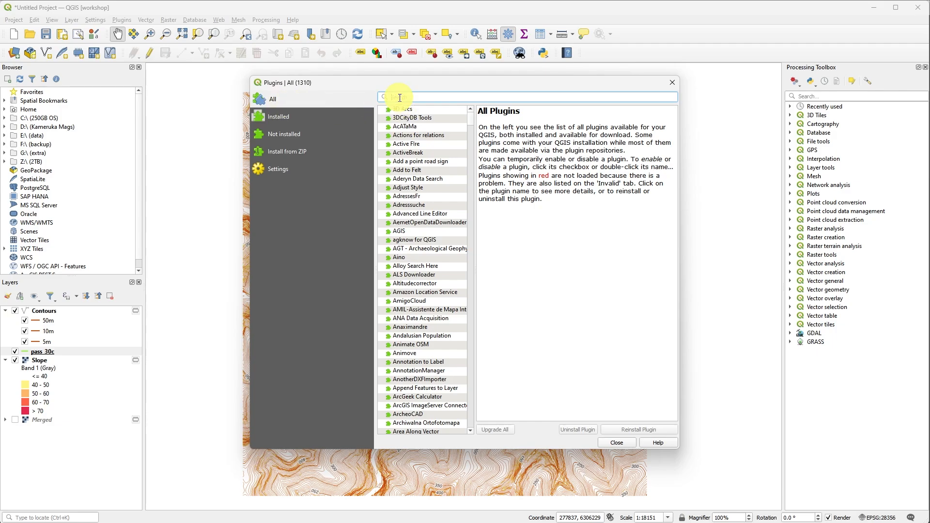
{"action": "type", "text": "saga"}
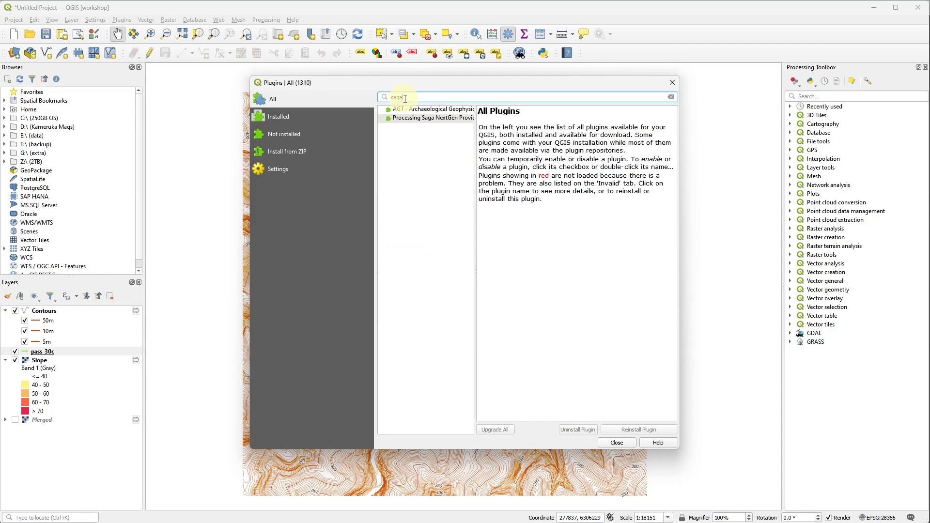
{"action": "left_click", "coordinate": [420, 120]}
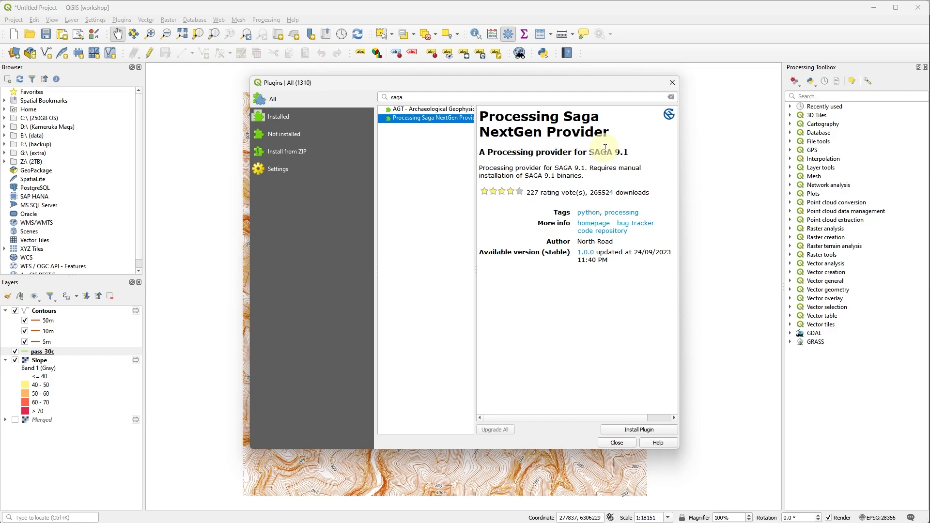
{"action": "left_click", "coordinate": [648, 431]}
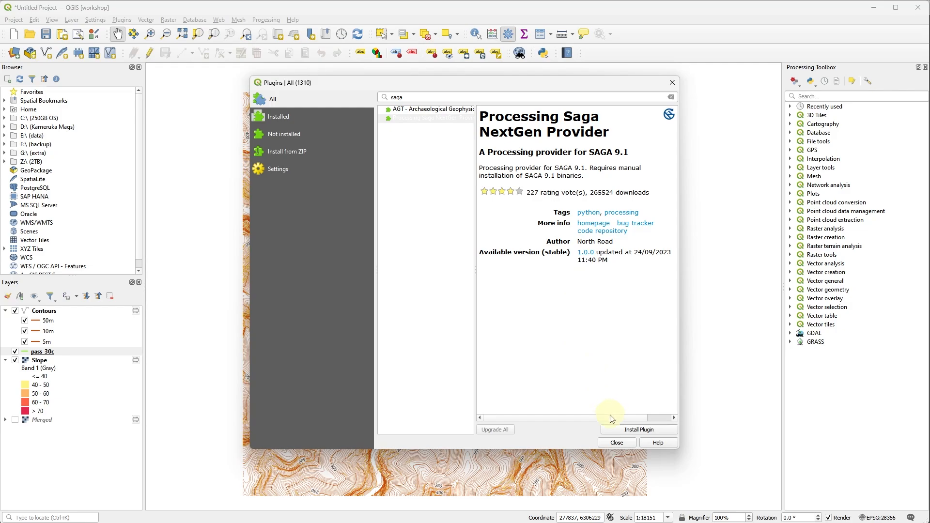
{"action": "left_click", "coordinate": [616, 443]}
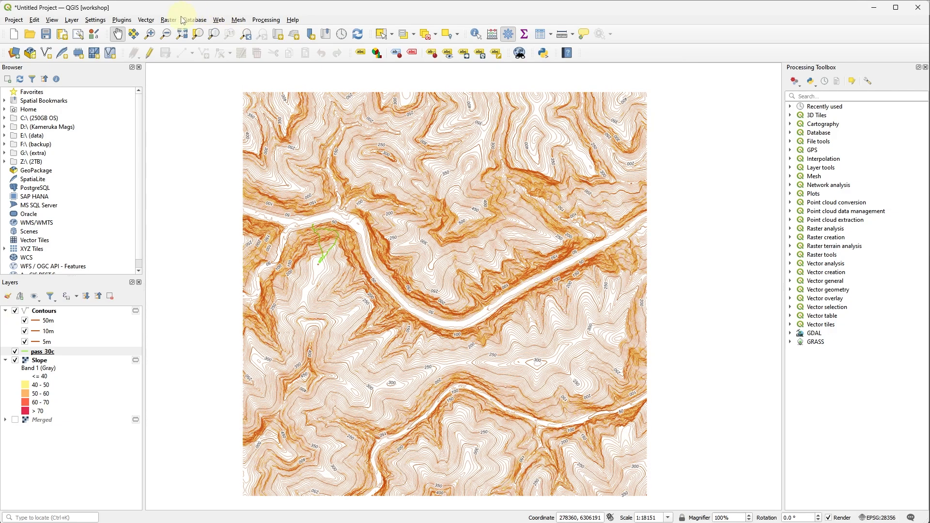
Open the program's Processing options and expand the SAGANG provider settings
{"action": "left_click", "coordinate": [99, 21]}
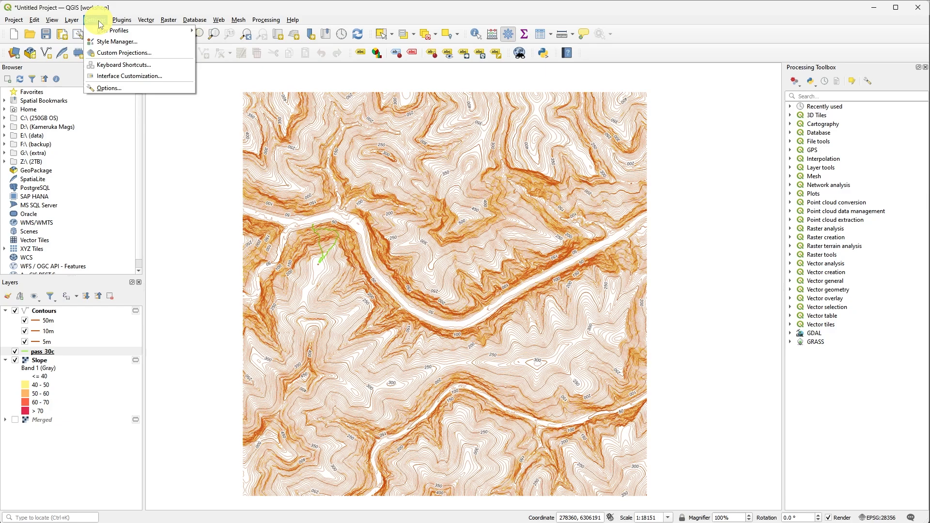
{"action": "left_click", "coordinate": [108, 89]}
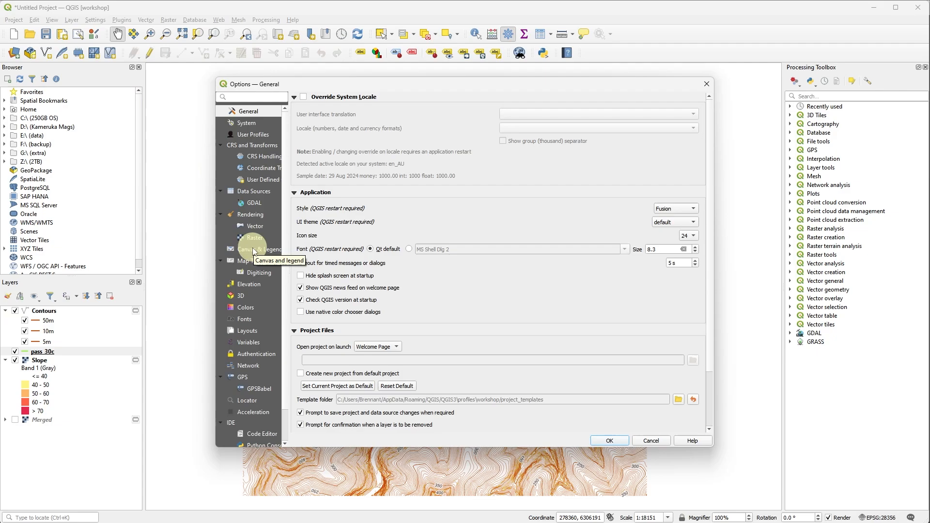
{"action": "scroll", "coordinate": [253, 291], "scroll_direction": "down", "scroll_amount": 1}
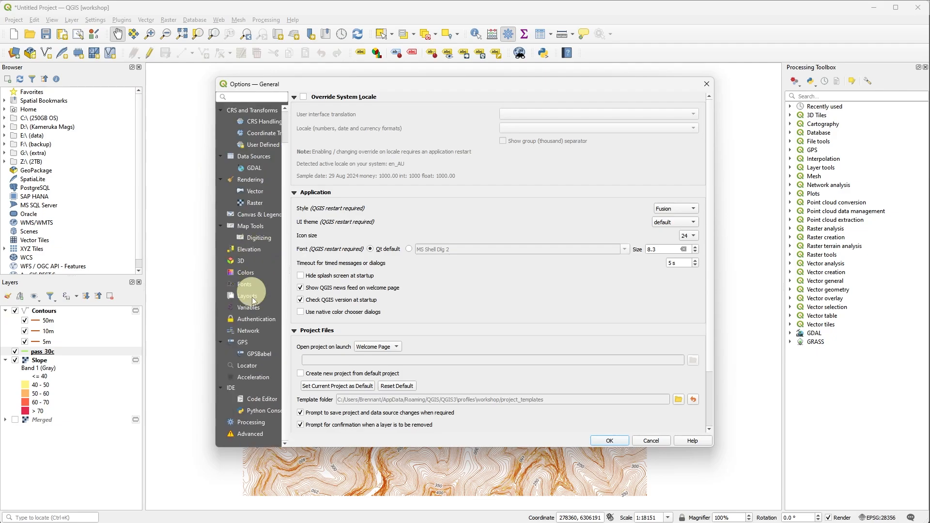
{"action": "left_click", "coordinate": [251, 425]}
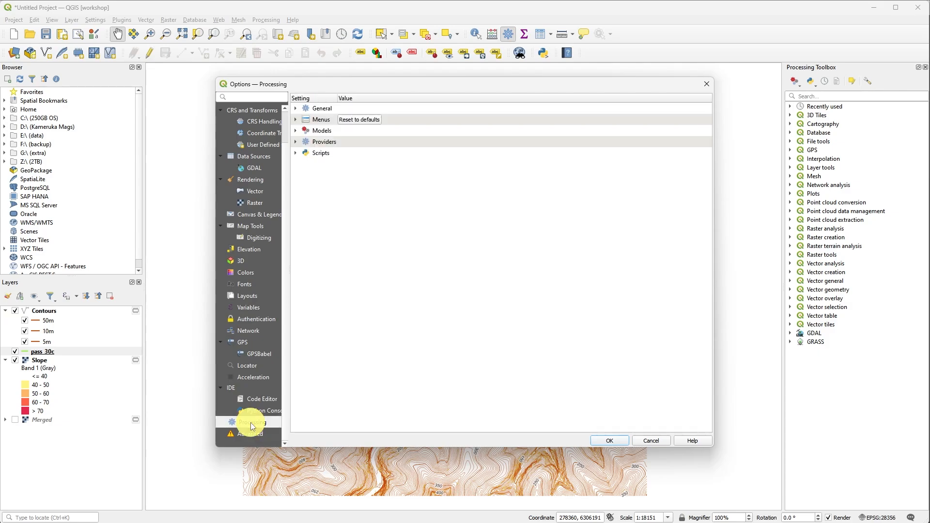
{"action": "left_click", "coordinate": [296, 142]}
{"action": "left_click", "coordinate": [306, 175]}
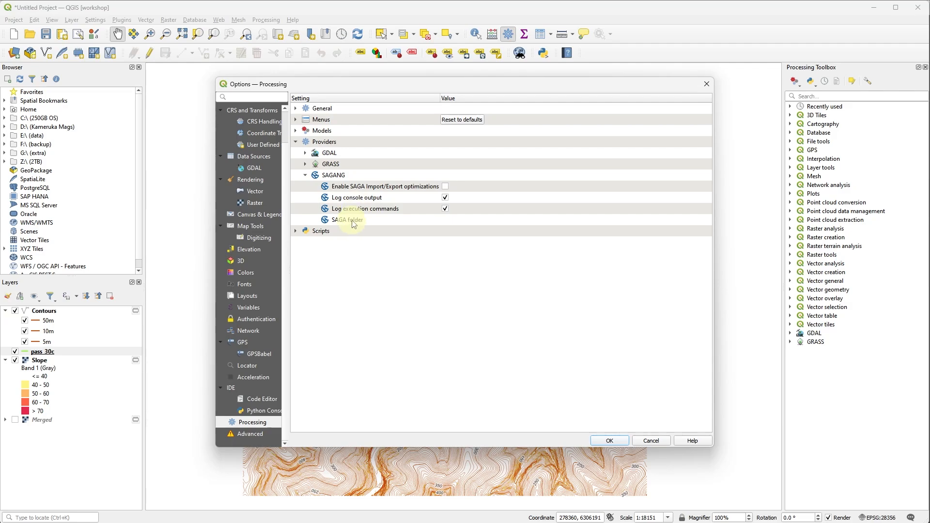
Set the SAGA folder to C:/Program Files/QGIS 3.34.5/apps/saga9, apply the options, and expand the SAGA Next Gen tools
{"action": "left_click", "coordinate": [480, 221]}
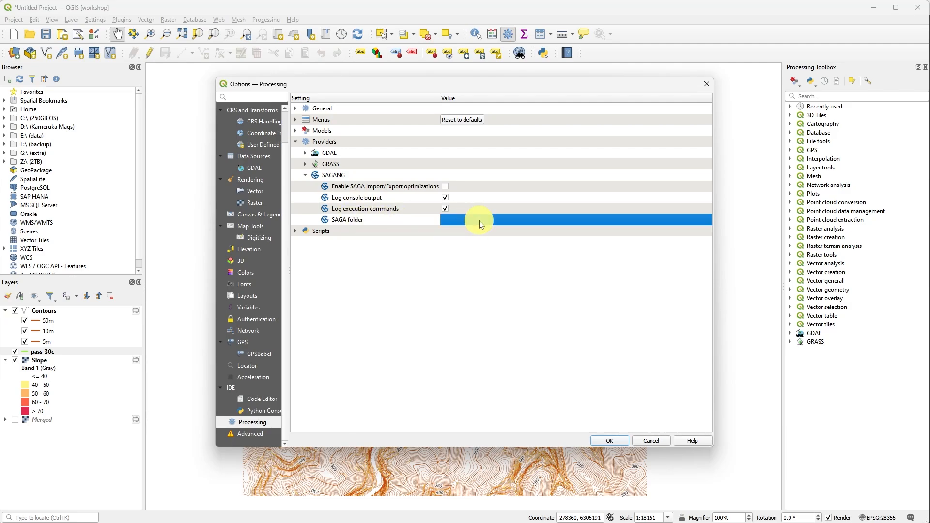
{"action": "left_click", "coordinate": [478, 220]}
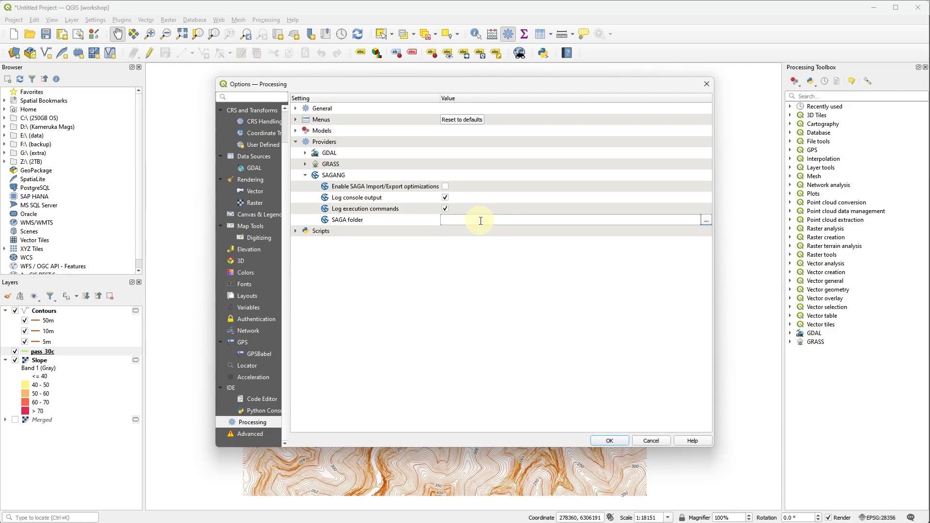
{"action": "left_click", "coordinate": [705, 221]}
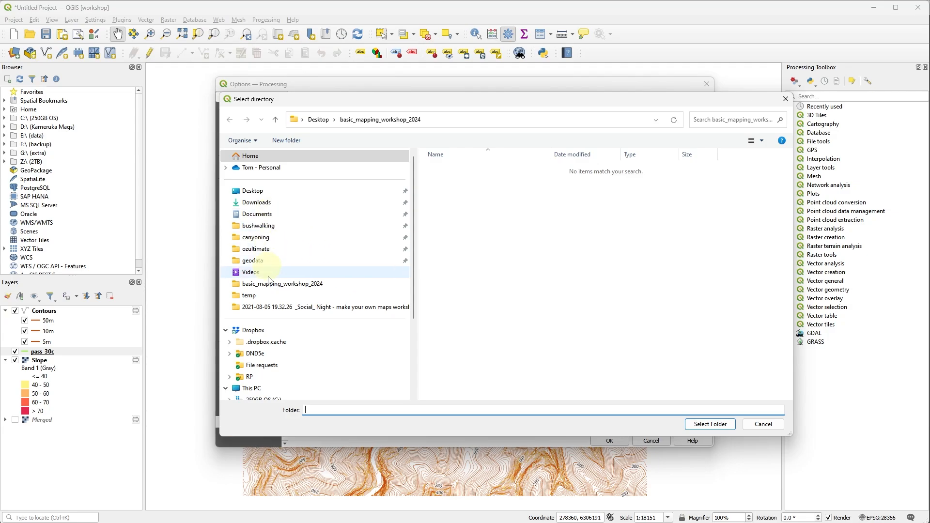
{"action": "left_click", "coordinate": [263, 397]}
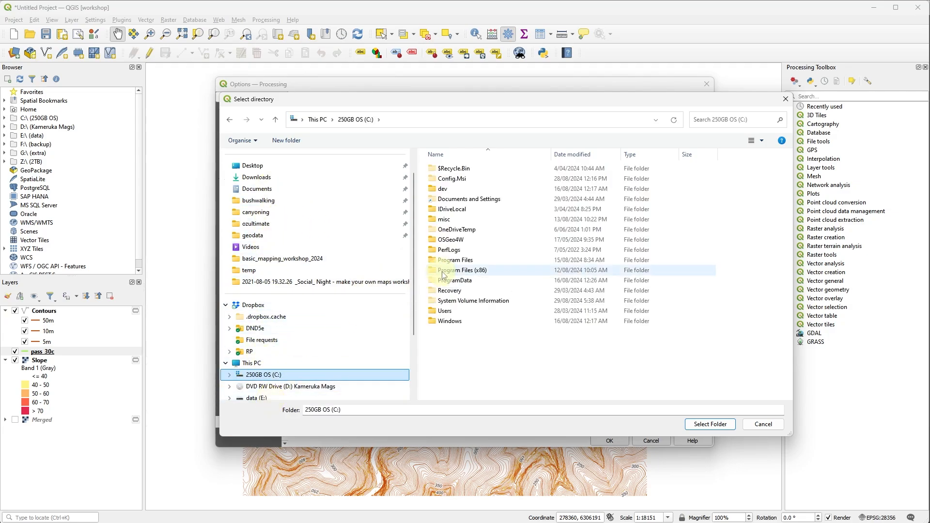
{"action": "left_click", "coordinate": [451, 261]}
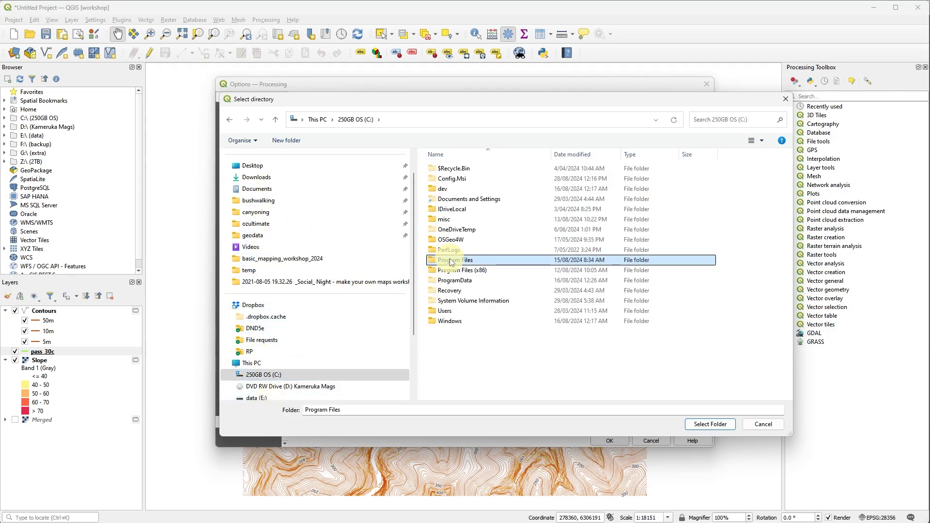
{"action": "double_click", "coordinate": [451, 262]}
{"action": "scroll", "coordinate": [455, 291], "scroll_direction": "down", "scroll_amount": 7}
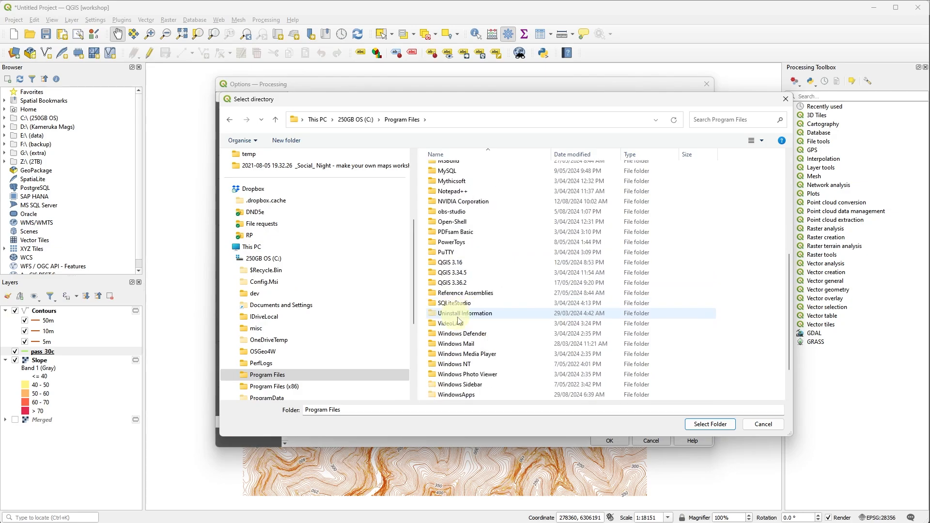
{"action": "double_click", "coordinate": [481, 275]}
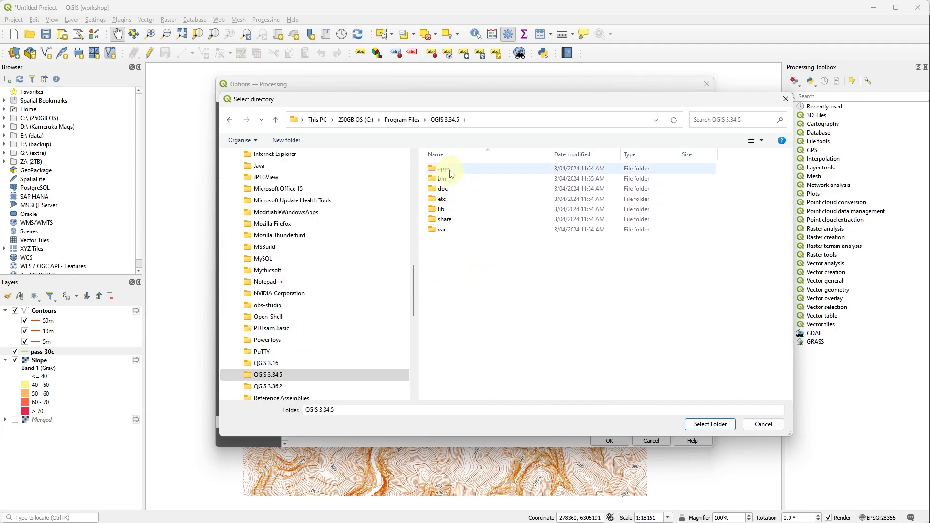
{"action": "double_click", "coordinate": [450, 171]}
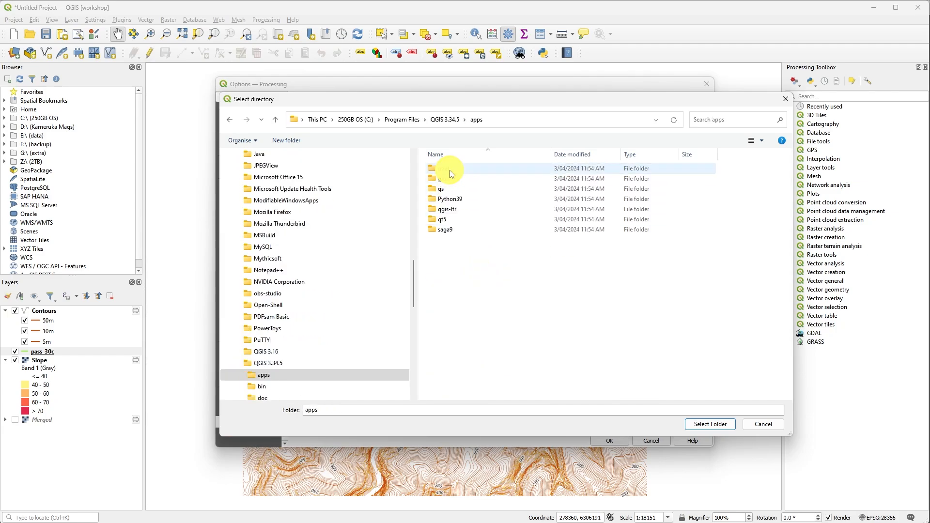
{"action": "left_click", "coordinate": [454, 230]}
{"action": "double_click", "coordinate": [454, 229]}
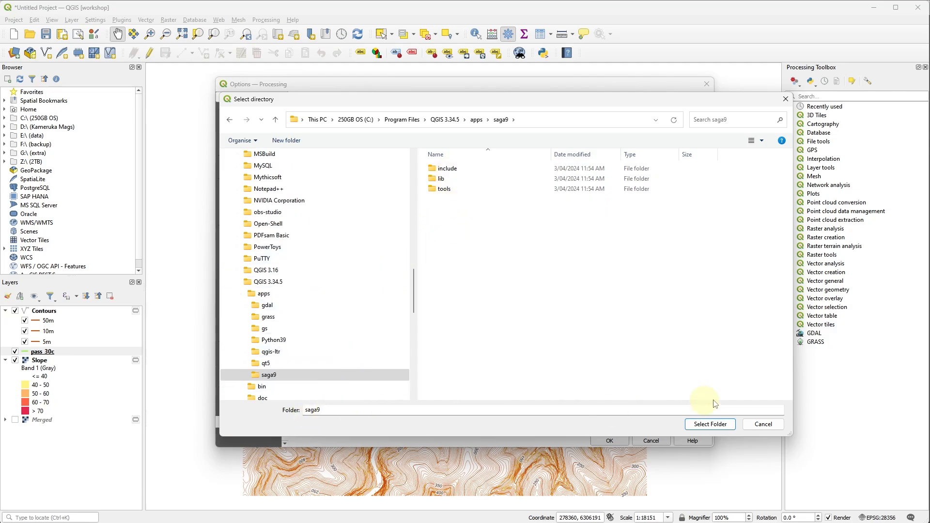
{"action": "left_click", "coordinate": [712, 425]}
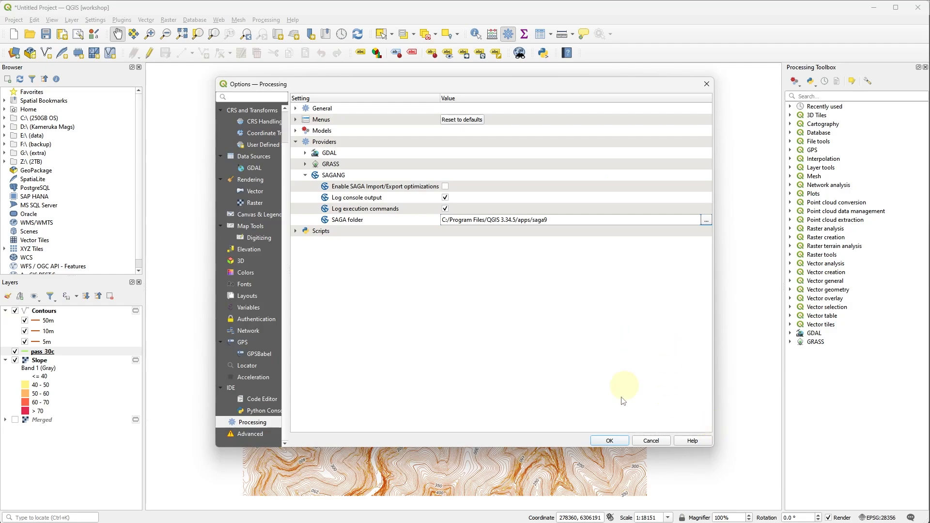
{"action": "left_click", "coordinate": [611, 441]}
{"action": "left_click", "coordinate": [615, 441]}
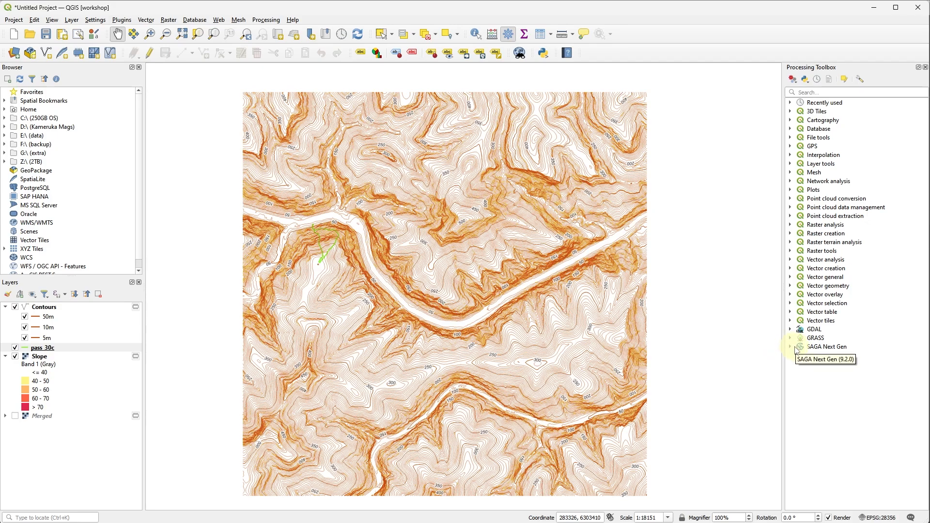
{"action": "left_click", "coordinate": [795, 347]}
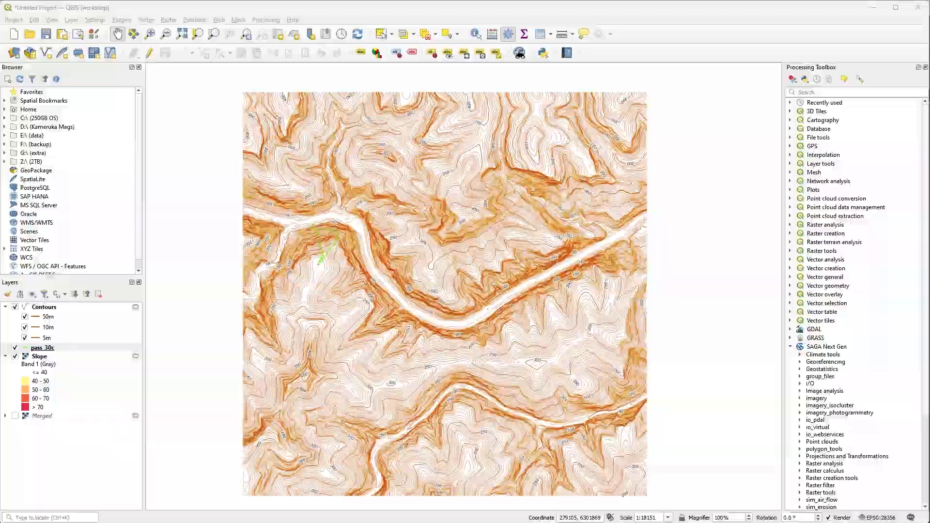
Switch to Firefox and examine the SAGA - 9 release folders in the SAGA GIS files on SourceForge
{"action": "key", "text": "alt+Tab"}
{"action": "left_click", "coordinate": [300, 36]}
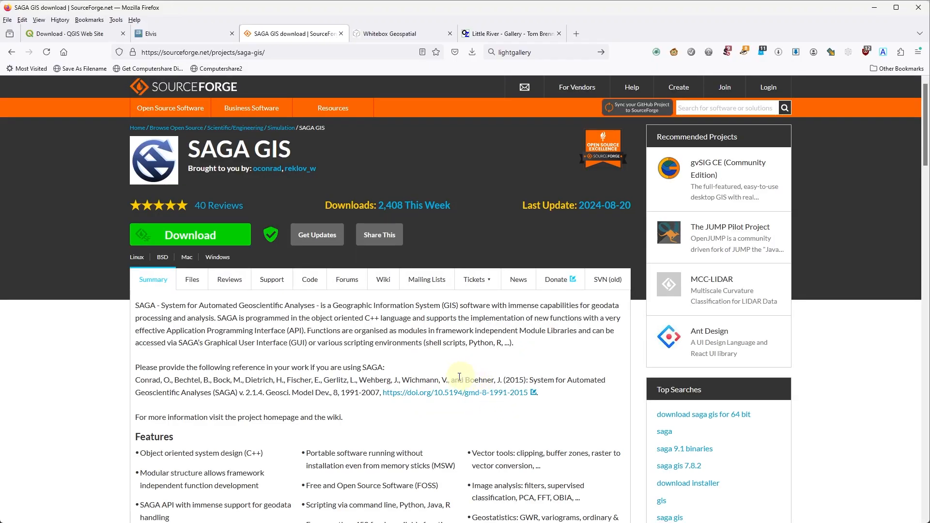
{"action": "left_click", "coordinate": [195, 282]}
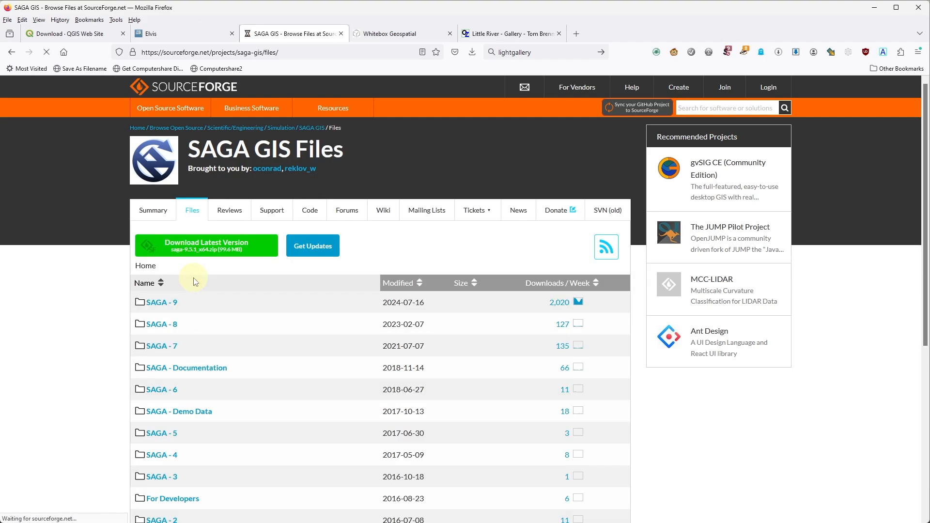
{"action": "left_click", "coordinate": [176, 303]}
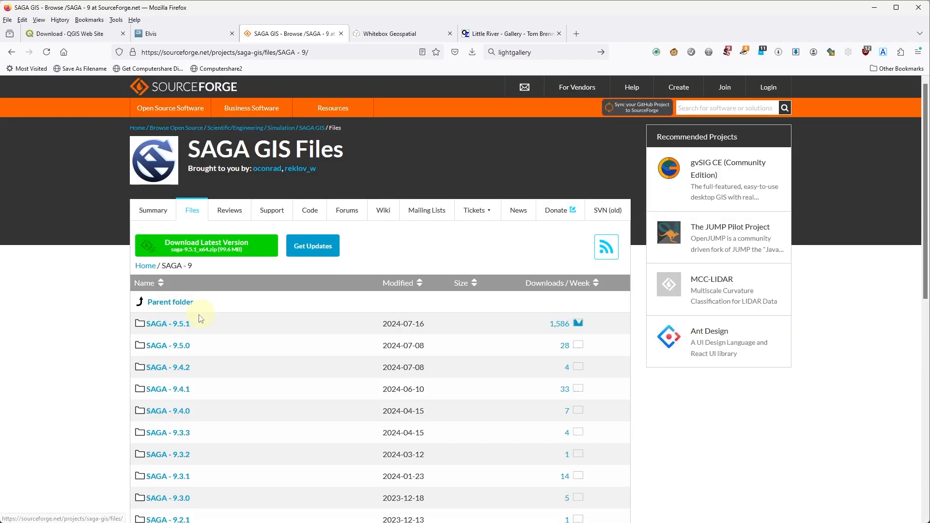
{"action": "scroll", "coordinate": [187, 412], "scroll_direction": "down", "scroll_amount": 3}
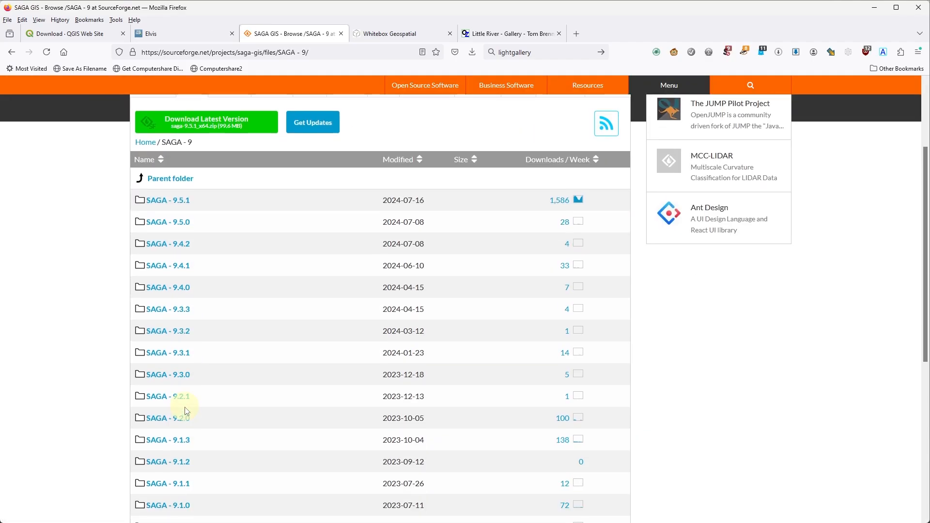
{"action": "scroll", "coordinate": [186, 412], "scroll_direction": "up", "scroll_amount": 3}
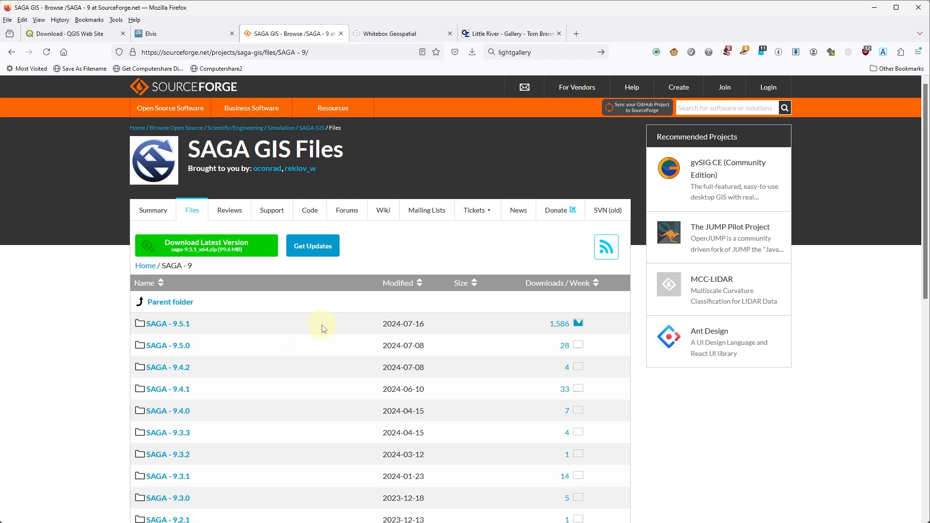
Download WhiteboxTools Open Core v2.4.0 from the Whitebox Geospatial site using the $0 support option
{"action": "key", "text": "ctrl+Tab"}
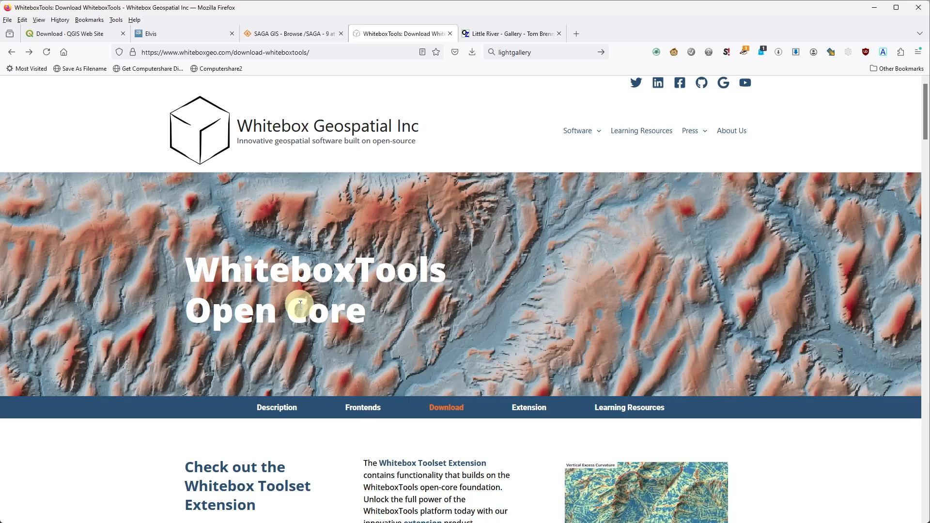
{"action": "scroll", "coordinate": [300, 304], "scroll_direction": "down", "scroll_amount": 8}
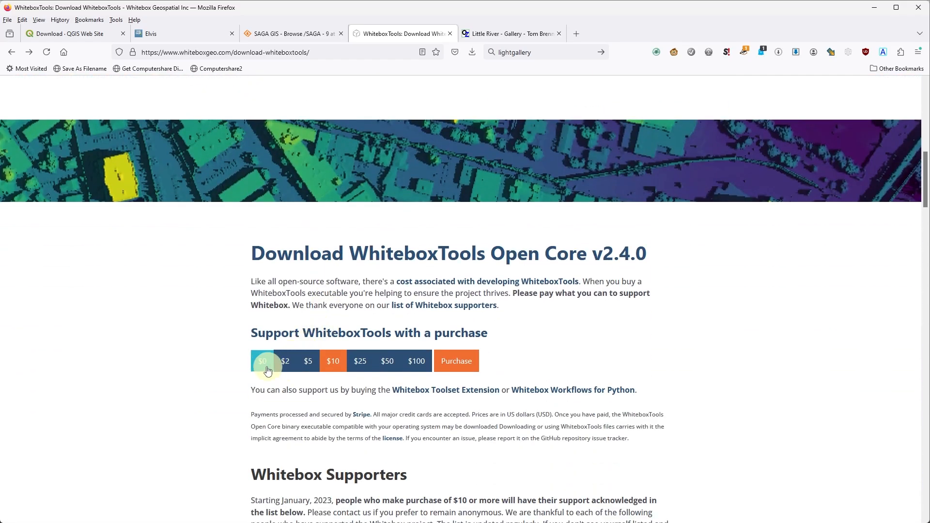
{"action": "left_click", "coordinate": [267, 369]}
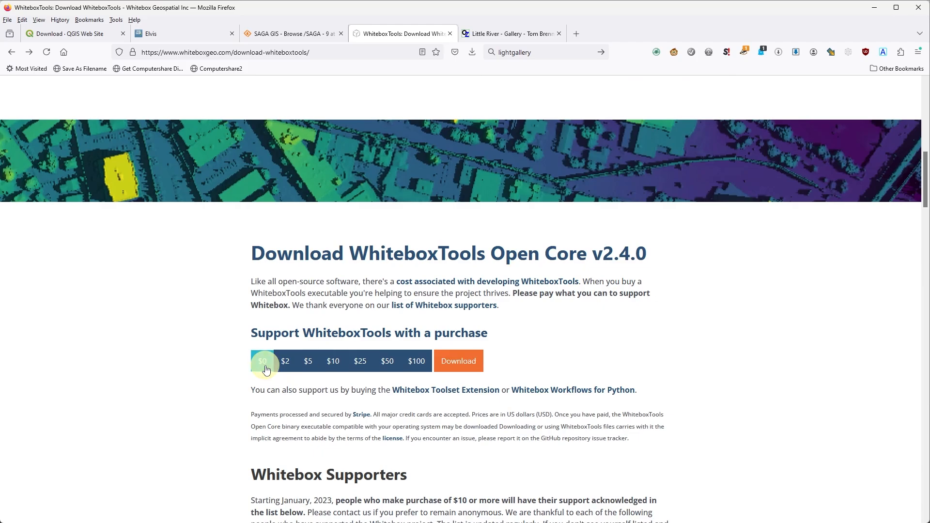
{"action": "left_click", "coordinate": [474, 362]}
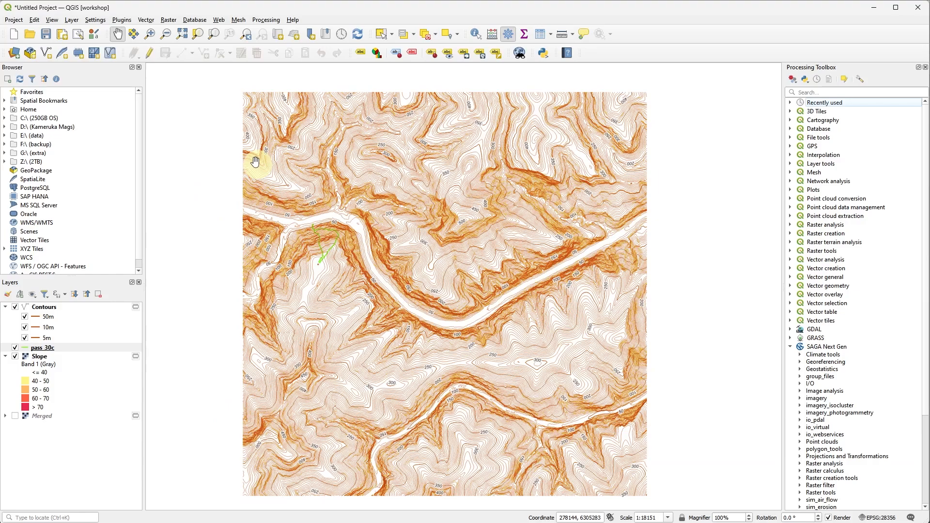
Find the WhiteboxTools for QGIS plugin by searching for whitebox in the plugin manager, and install it
{"action": "left_click", "coordinate": [124, 22]}
{"action": "left_click", "coordinate": [129, 30]}
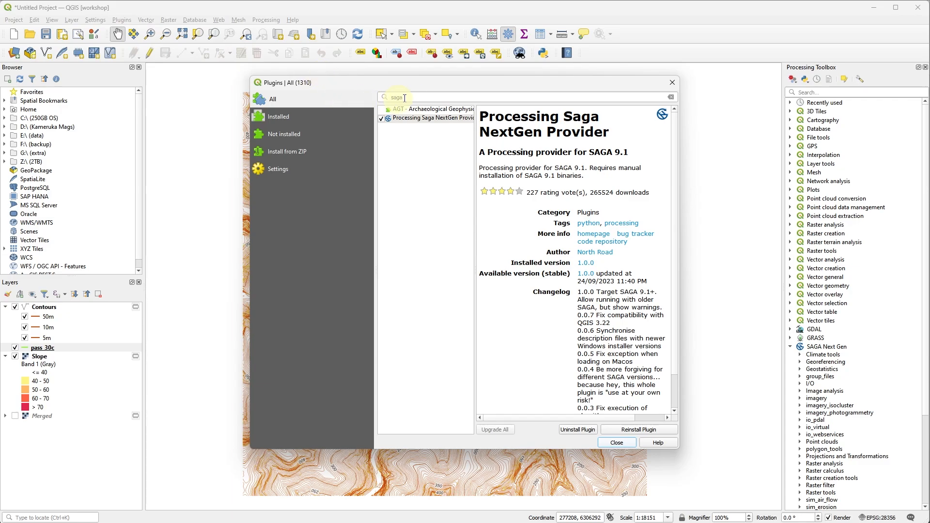
{"action": "double_click", "coordinate": [405, 97]}
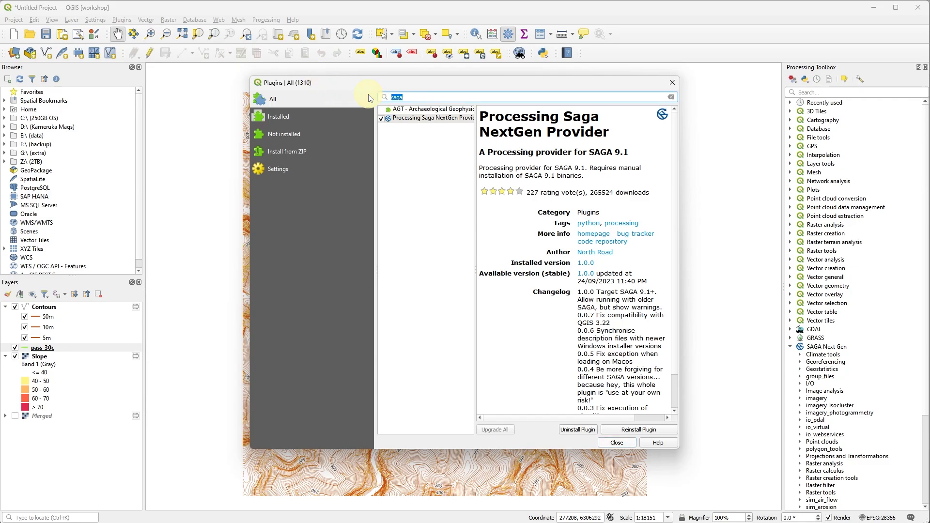
{"action": "type", "text": "whitebox"}
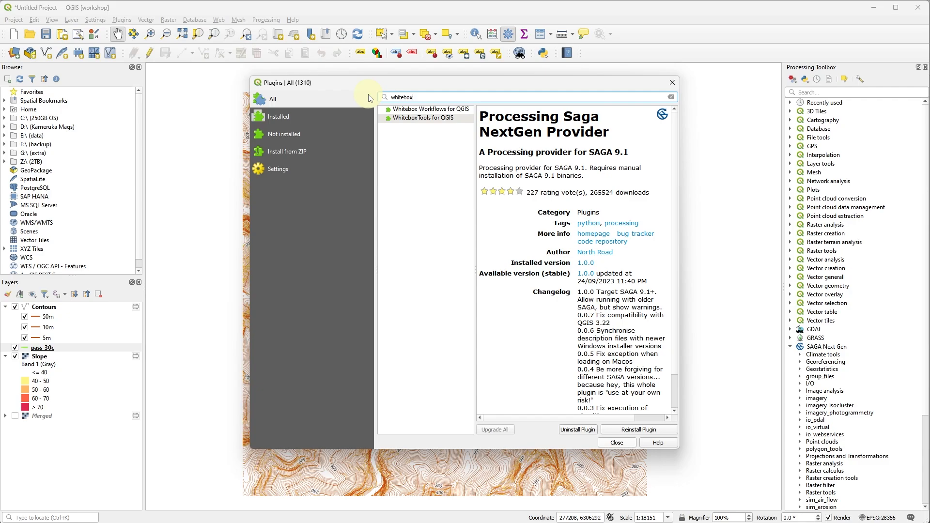
{"action": "left_click", "coordinate": [450, 119]}
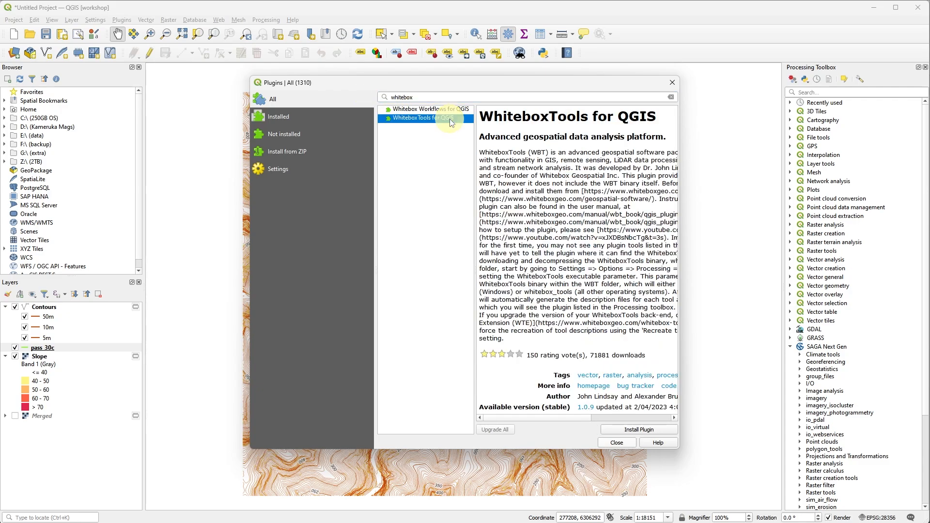
{"action": "left_click", "coordinate": [615, 431]}
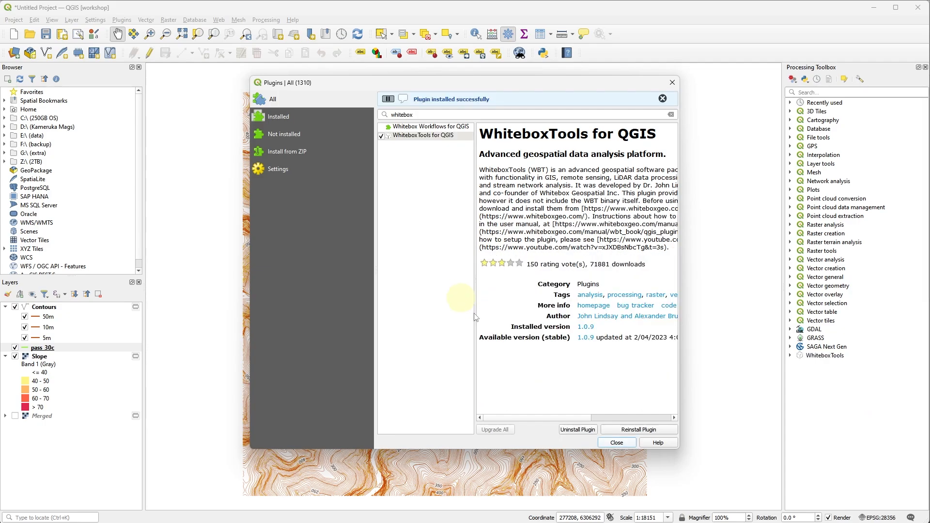
{"action": "left_click", "coordinate": [626, 444]}
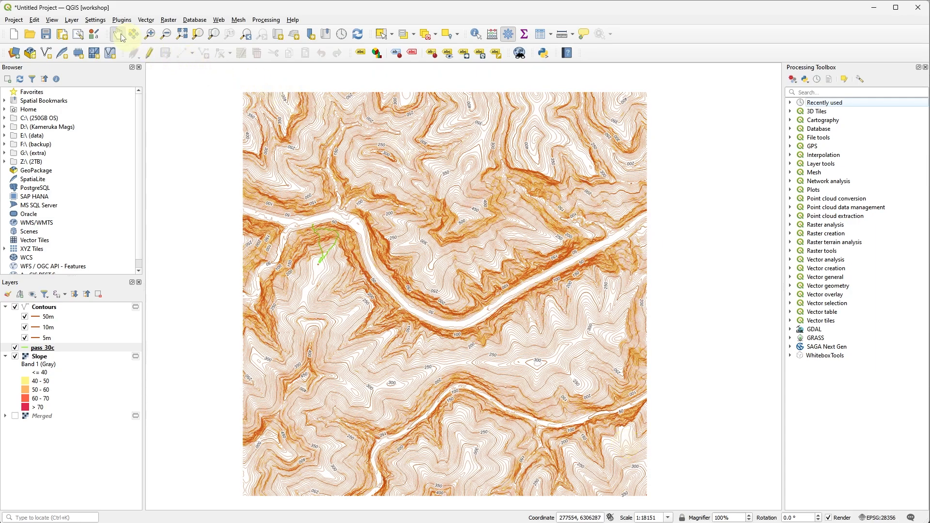
Open the program's Processing options and expand the WhiteboxTools provider settings
{"action": "left_click", "coordinate": [96, 20]}
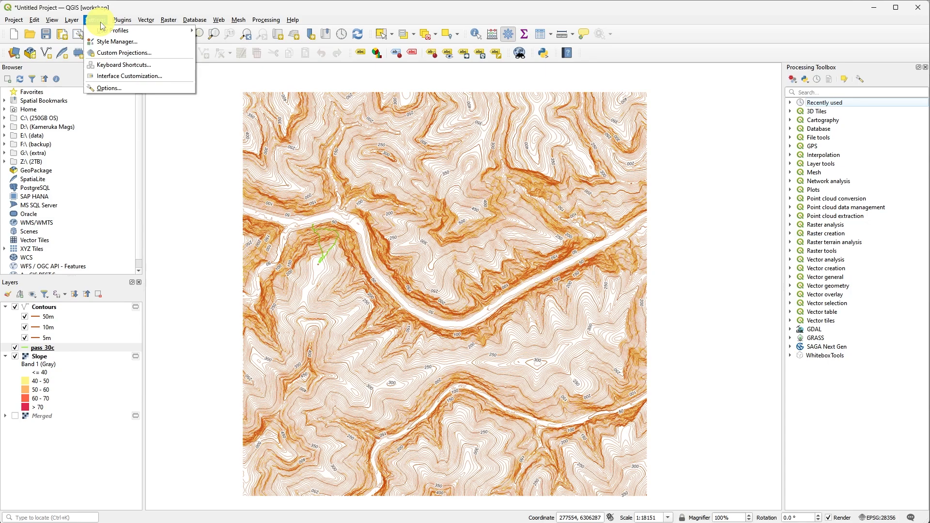
{"action": "left_click", "coordinate": [116, 89]}
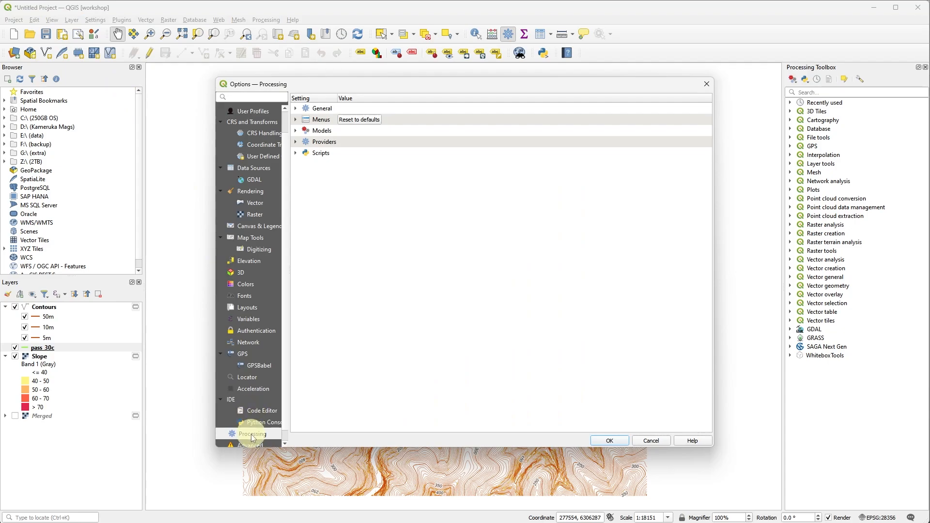
{"action": "left_click", "coordinate": [296, 142]}
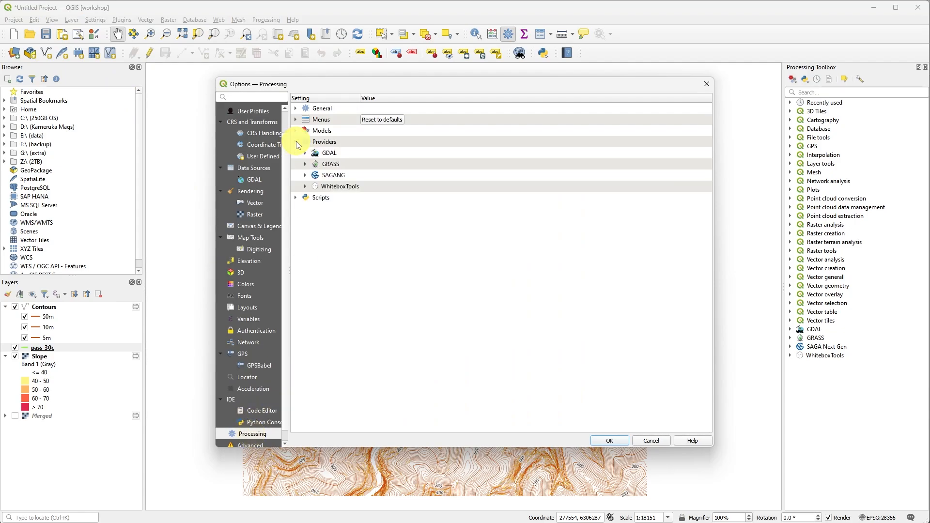
{"action": "left_click", "coordinate": [305, 186]}
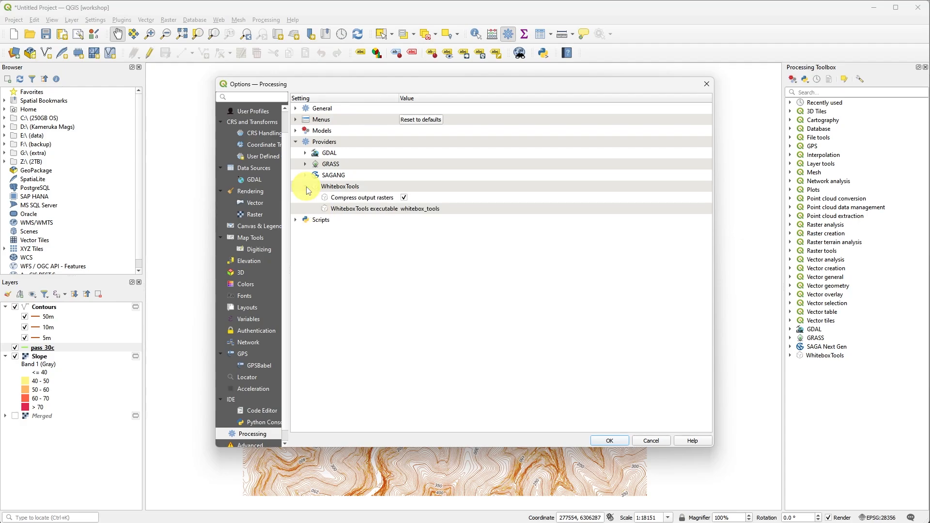
Set the WhiteboxTools executable to C:/misc/wbt/whitebox_tools.exe and apply the options
{"action": "left_click", "coordinate": [426, 209]}
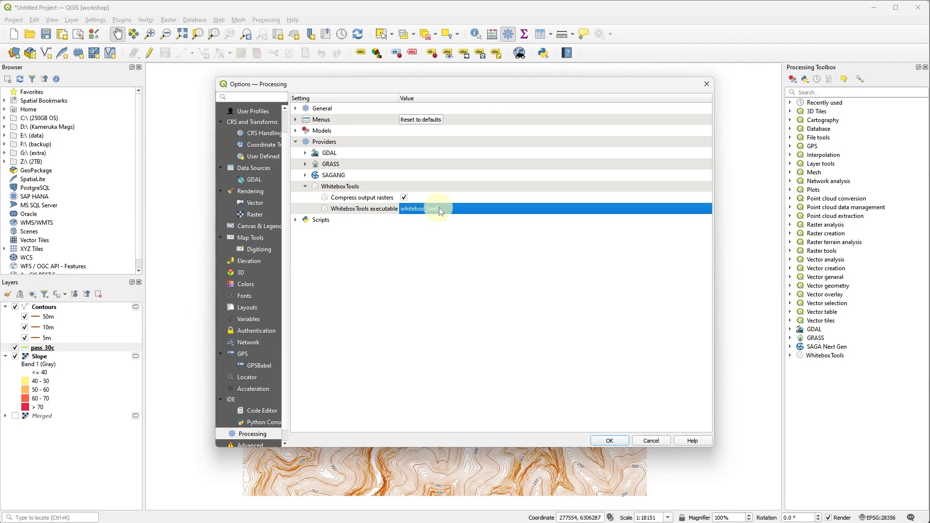
{"action": "double_click", "coordinate": [688, 207]}
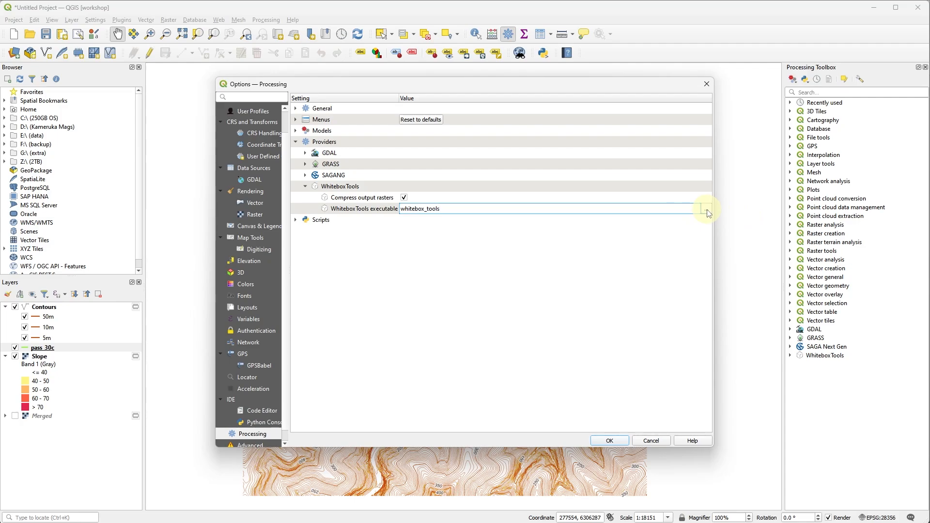
{"action": "left_click", "coordinate": [707, 210]}
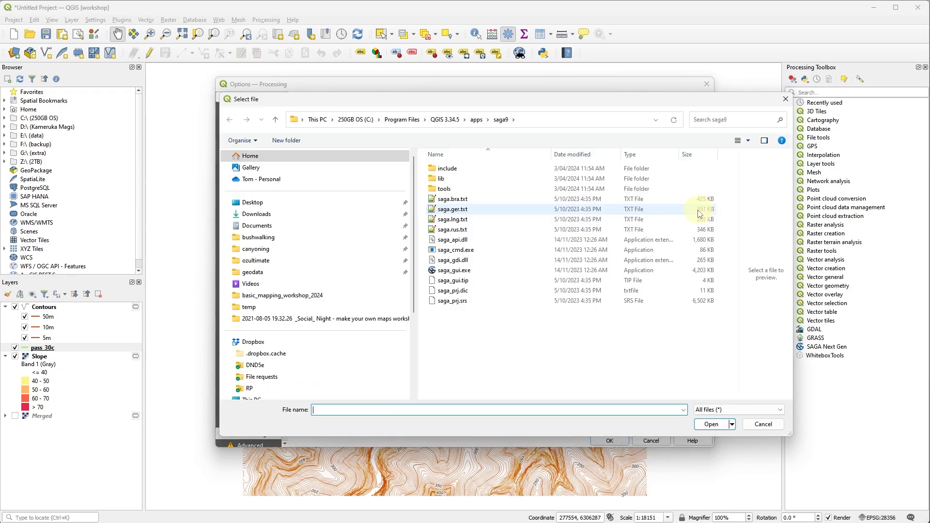
{"action": "scroll", "coordinate": [262, 349], "scroll_direction": "down", "scroll_amount": 2}
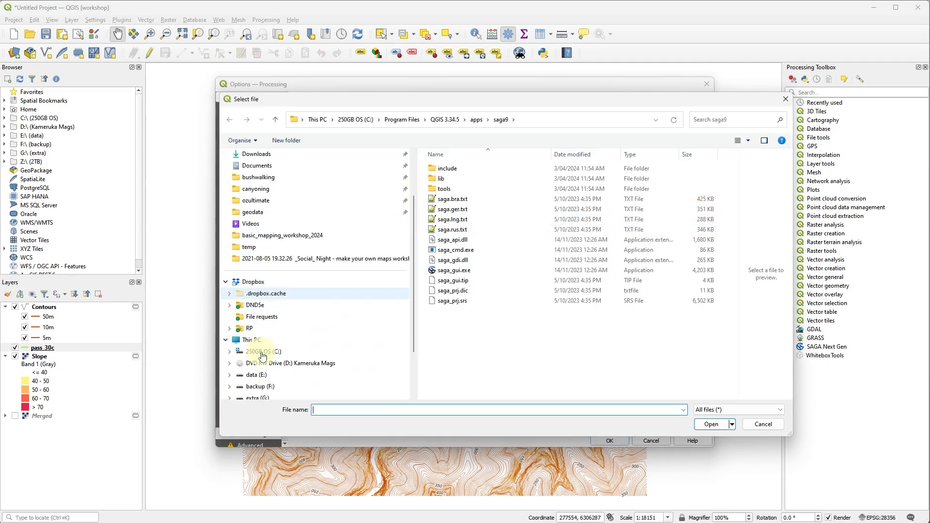
{"action": "left_click", "coordinate": [266, 294]}
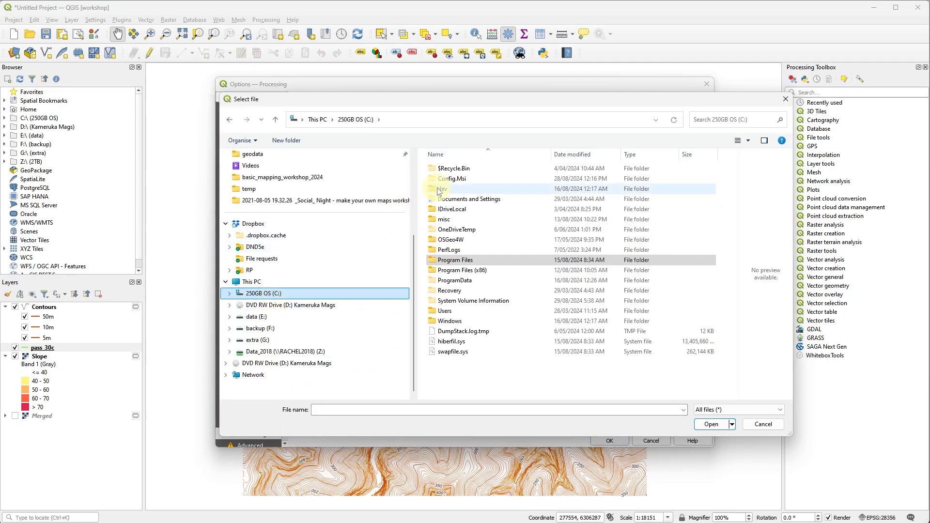
{"action": "double_click", "coordinate": [443, 219]}
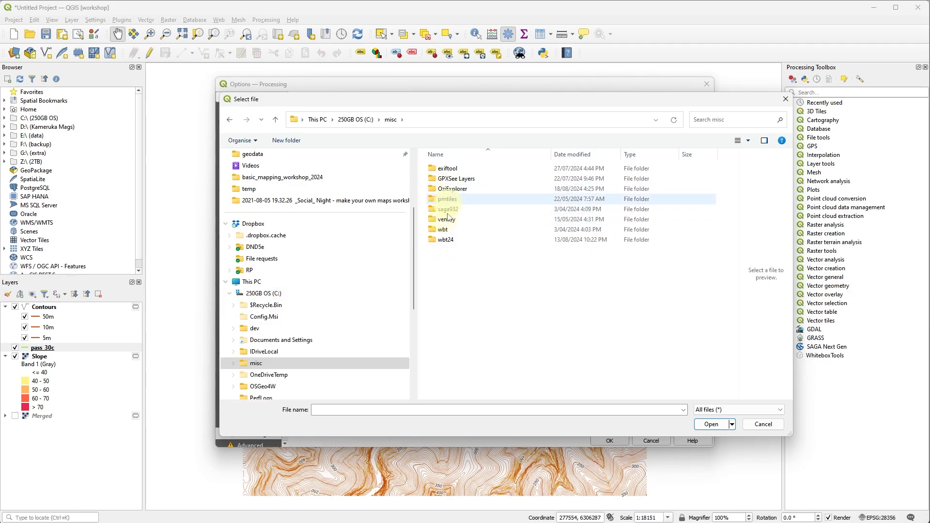
{"action": "left_click", "coordinate": [446, 230]}
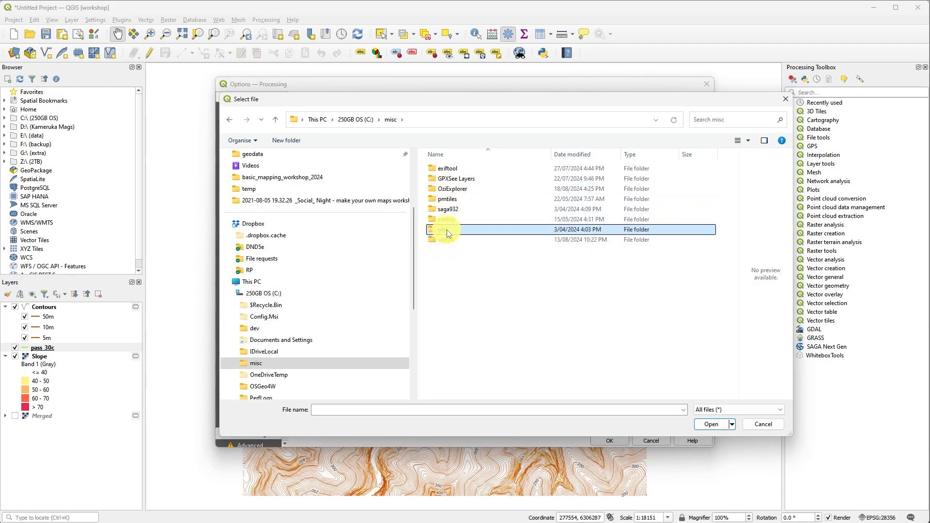
{"action": "left_click", "coordinate": [715, 426]}
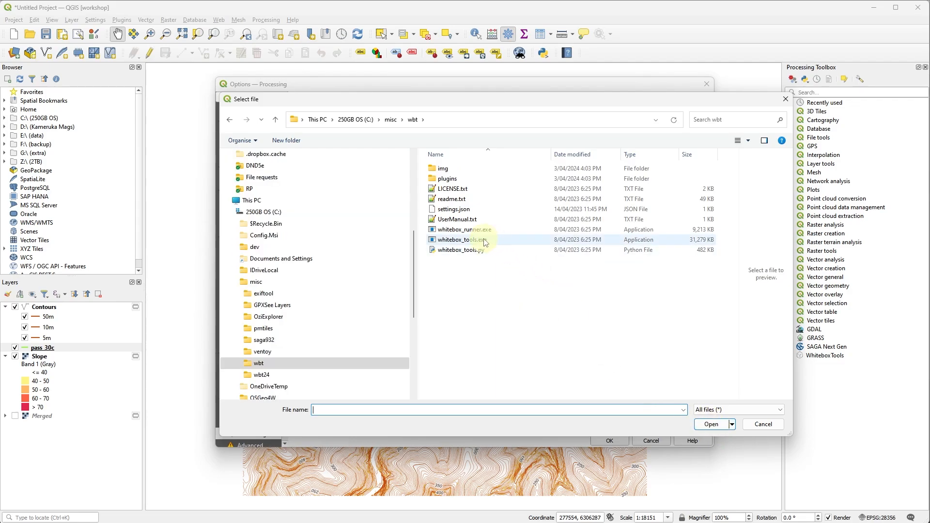
{"action": "left_click", "coordinate": [484, 241]}
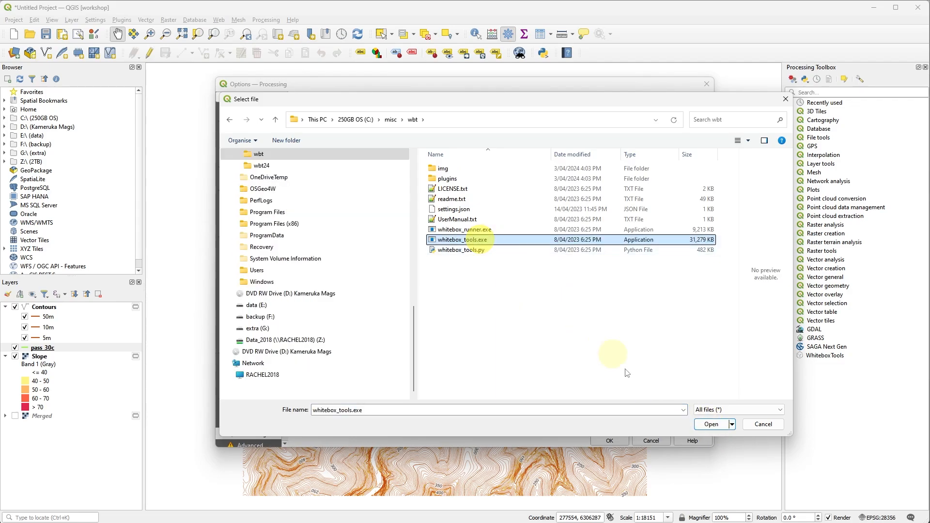
{"action": "left_click", "coordinate": [709, 426]}
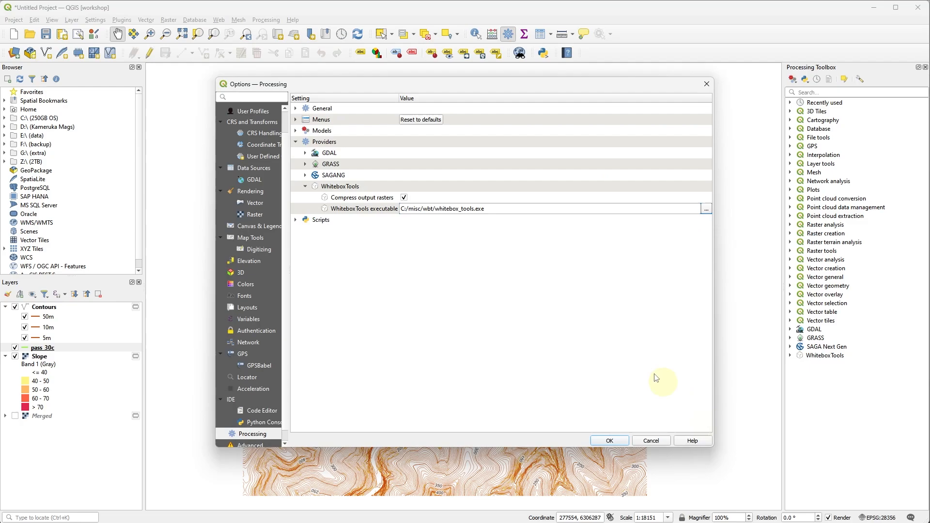
{"action": "left_click", "coordinate": [609, 441]}
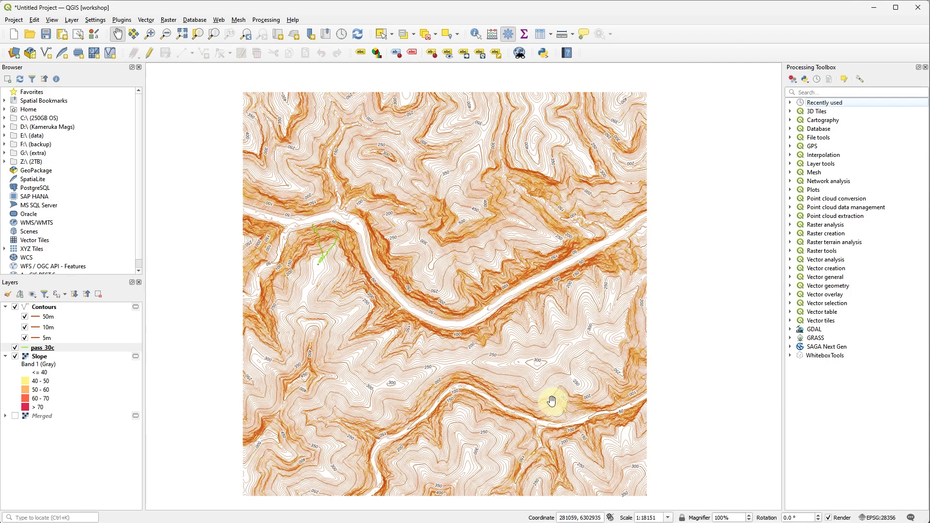
Expand the WhiteboxTools provider and its Hydrological Analysis group in the Processing Toolbox
{"action": "left_click", "coordinate": [791, 357]}
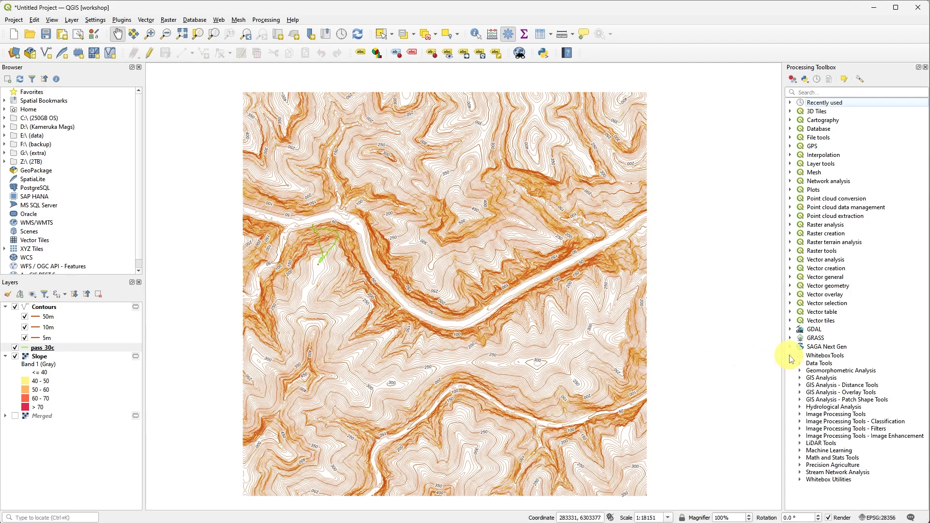
{"action": "left_click", "coordinate": [800, 407]}
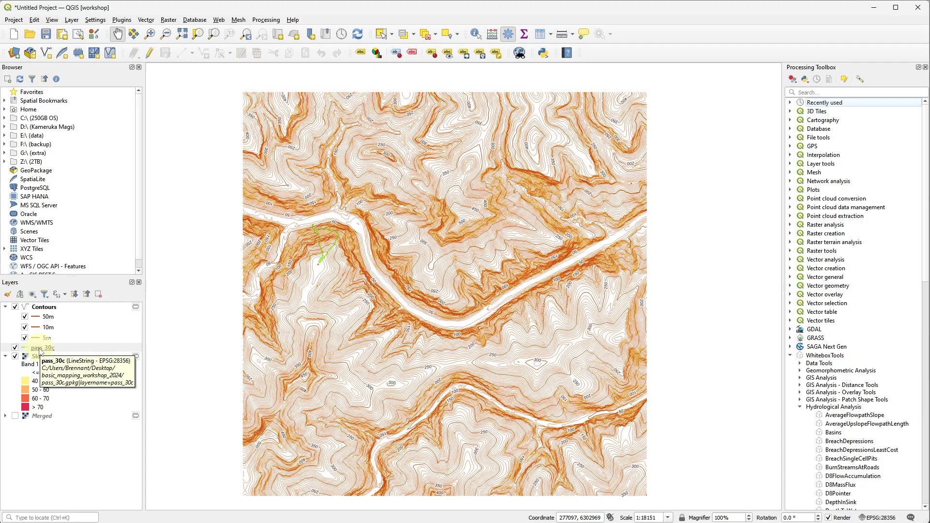
Remove the pass_30c layer from the project
{"action": "right_click", "coordinate": [39, 350]}
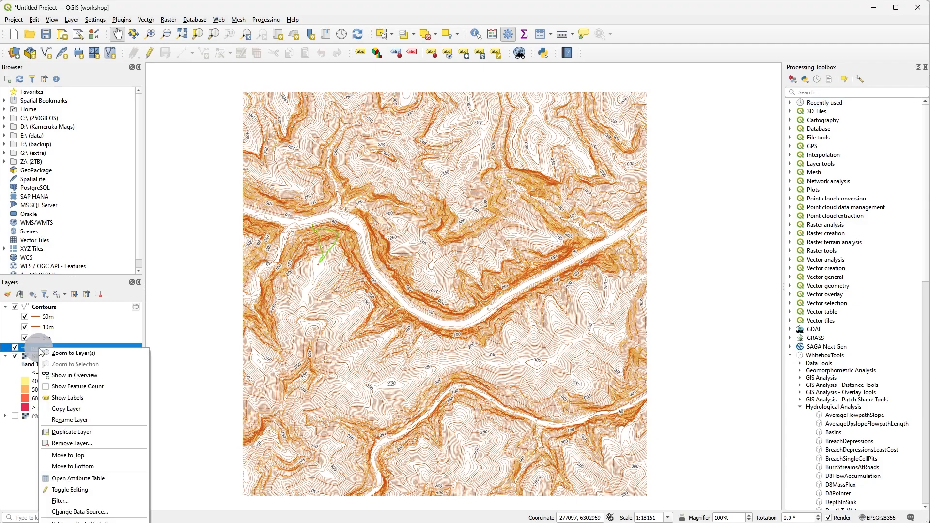
{"action": "left_click", "coordinate": [73, 443]}
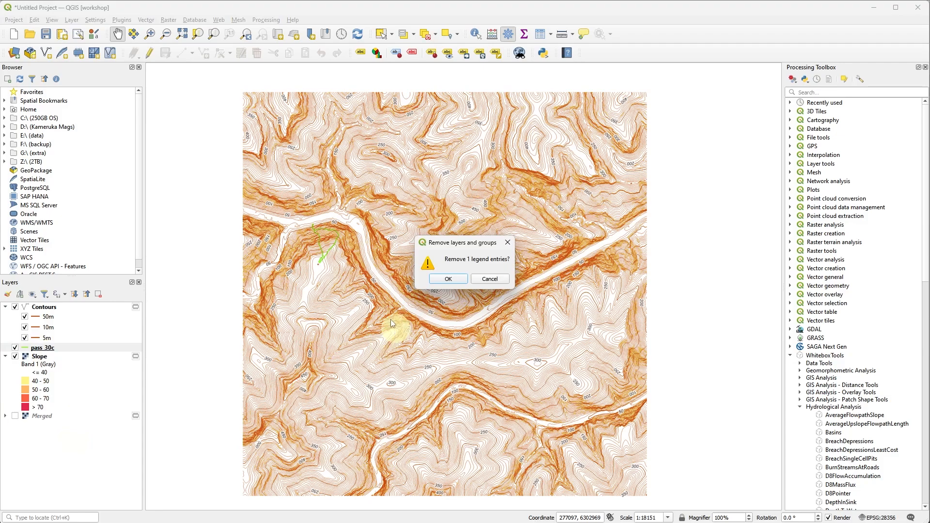
{"action": "left_click", "coordinate": [436, 281]}
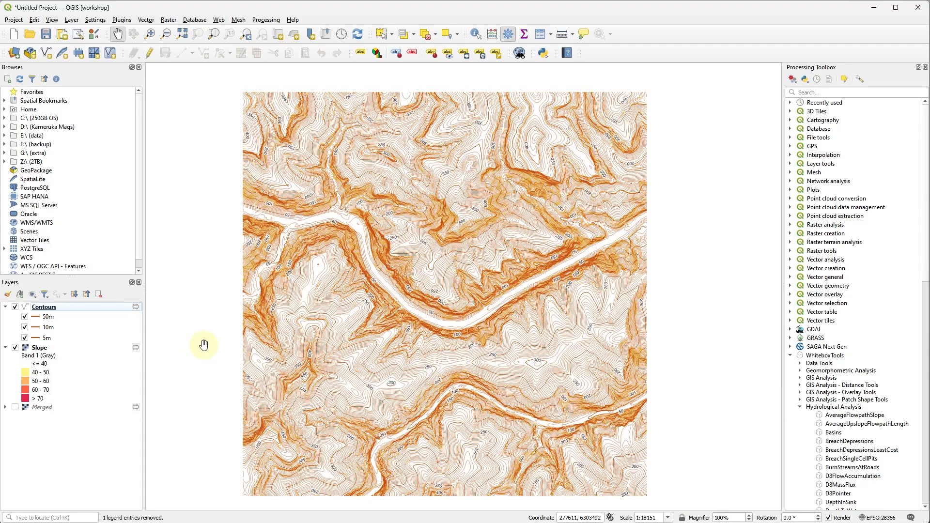
Search the Processing Toolbox for breach and open the WhiteboxTools BreachDepressions tool
{"action": "left_click", "coordinate": [817, 92]}
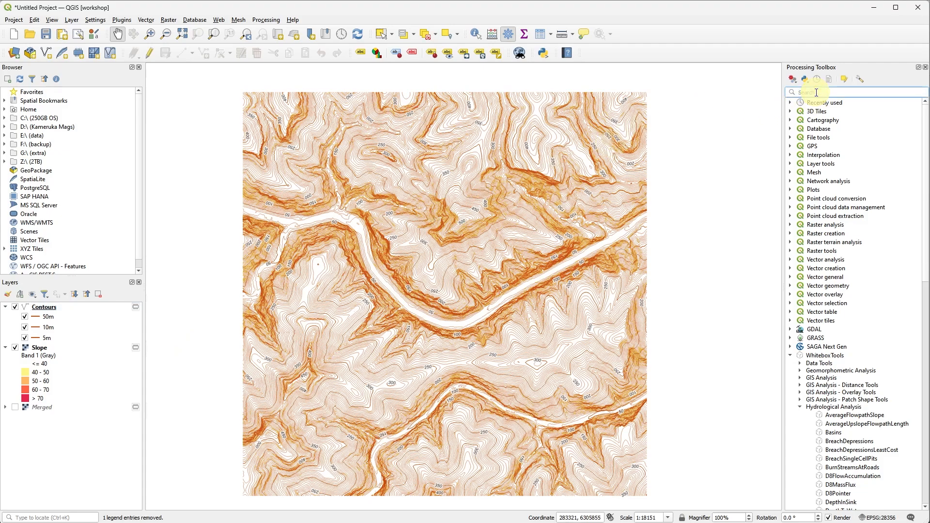
{"action": "type", "text": "breach"}
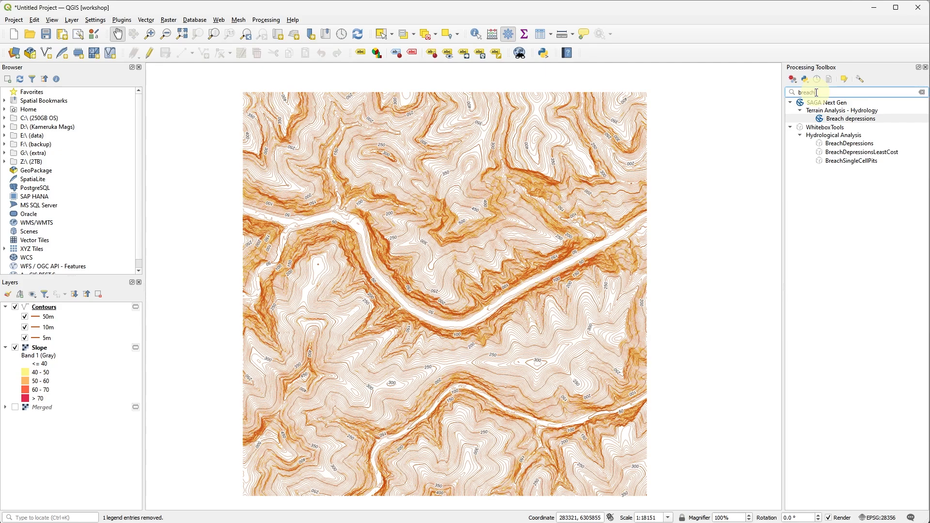
{"action": "left_click", "coordinate": [847, 144]}
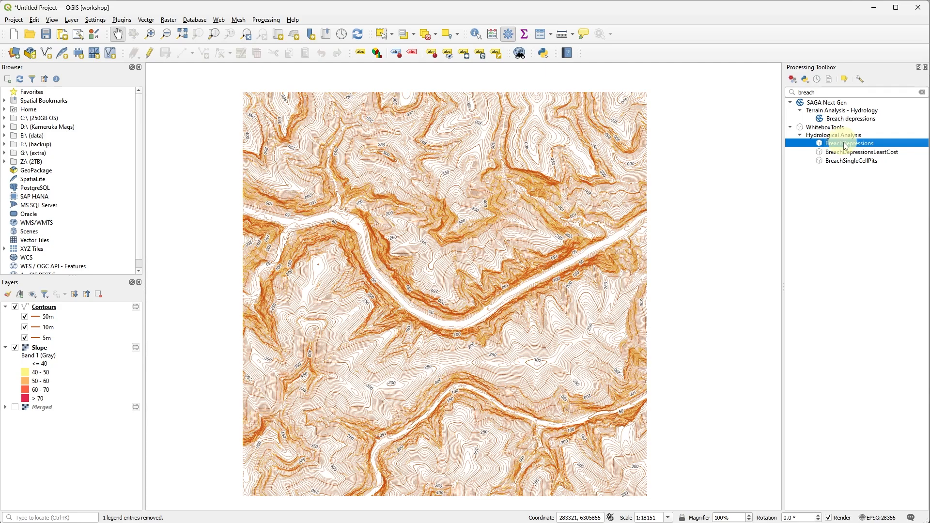
{"action": "double_click", "coordinate": [847, 144]}
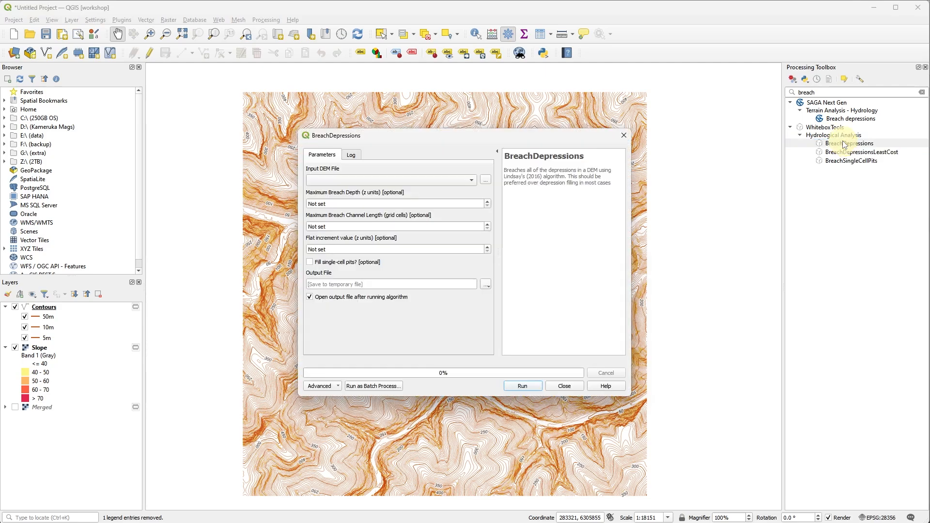
Run BreachDepressions on the Merged DEM with a temporary output file, and close the tool's dialog
{"action": "left_click", "coordinate": [470, 183]}
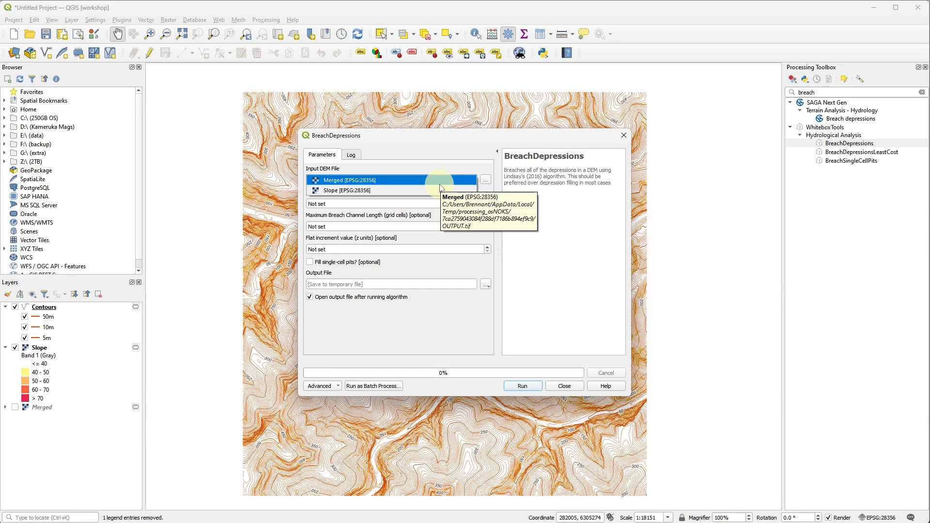
{"action": "left_click", "coordinate": [440, 185]}
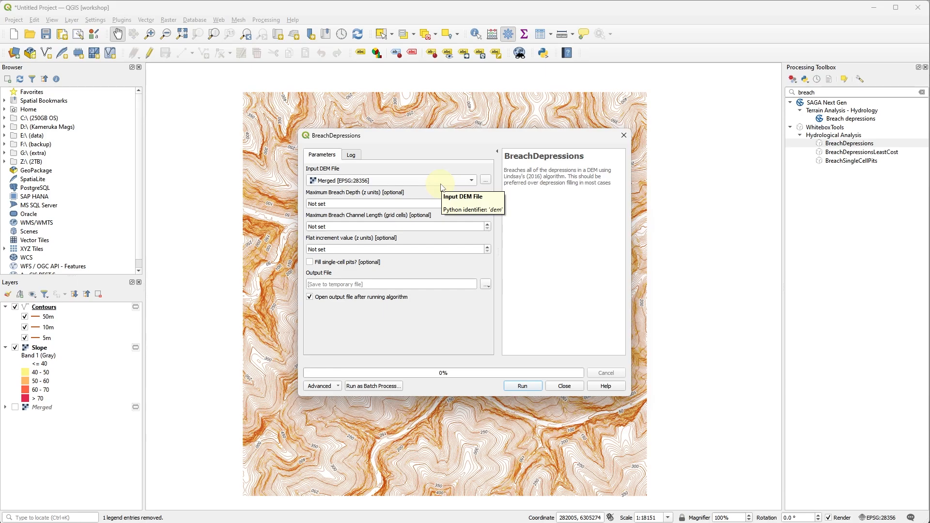
{"action": "left_click", "coordinate": [522, 388]}
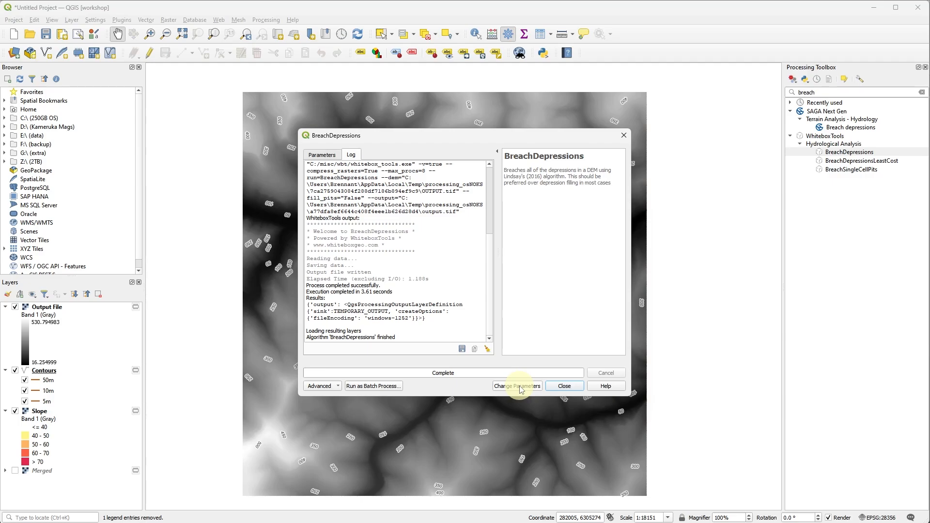
{"action": "left_click", "coordinate": [554, 387]}
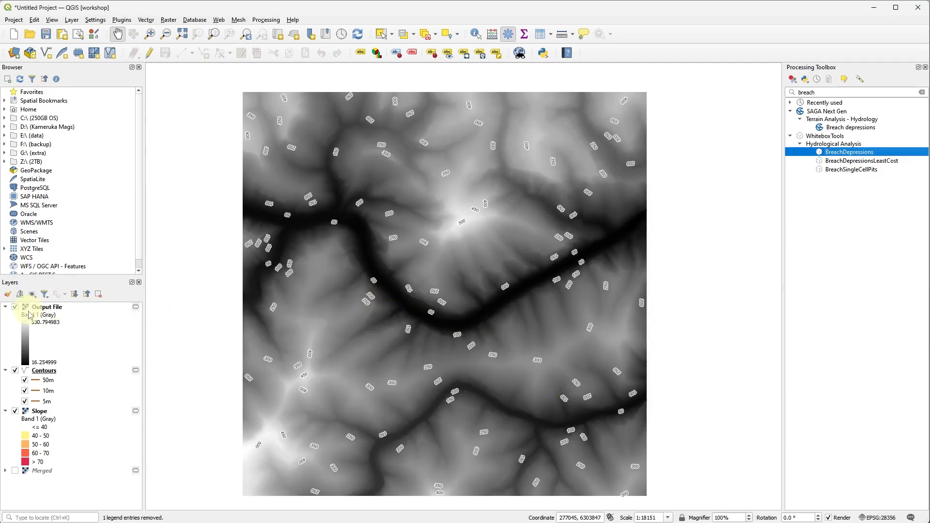
{"action": "mouse_move", "coordinate": [40, 309]}
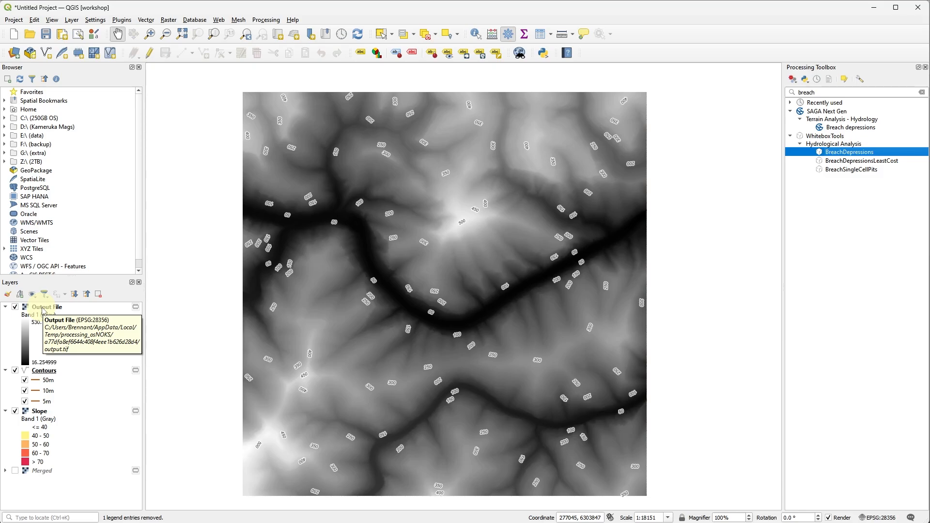
Rename the BreachDepressions output layer as breach
{"action": "left_click", "coordinate": [43, 310]}
{"action": "left_click", "coordinate": [43, 308]}
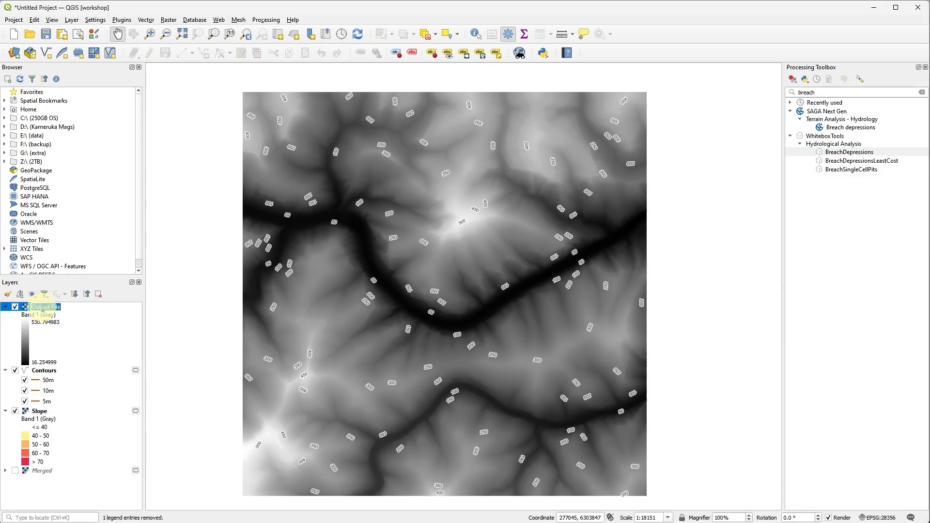
{"action": "type", "text": "breach"}
{"action": "key", "text": "Return"}
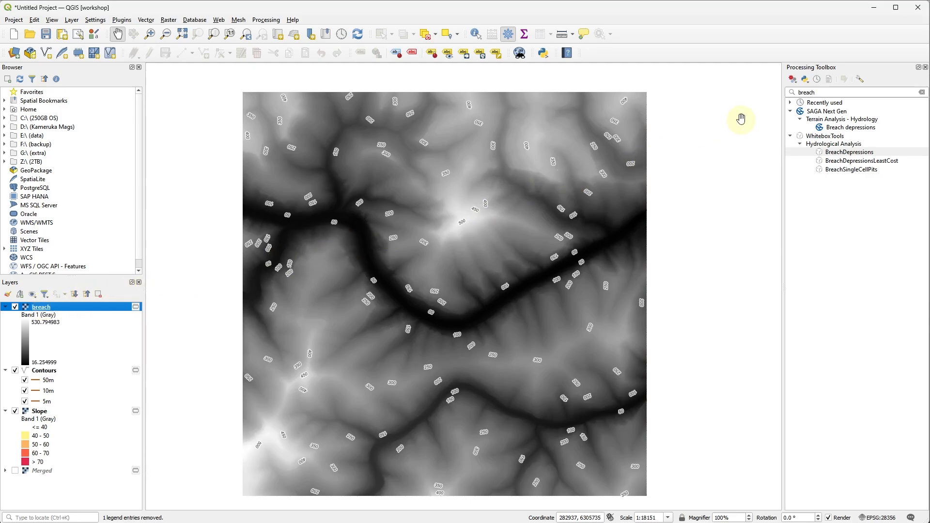
Search the Processing Toolbox for fill and for d8flow, and open the WhiteboxTools D8FlowAccumulation tool
{"action": "double_click", "coordinate": [812, 92]}
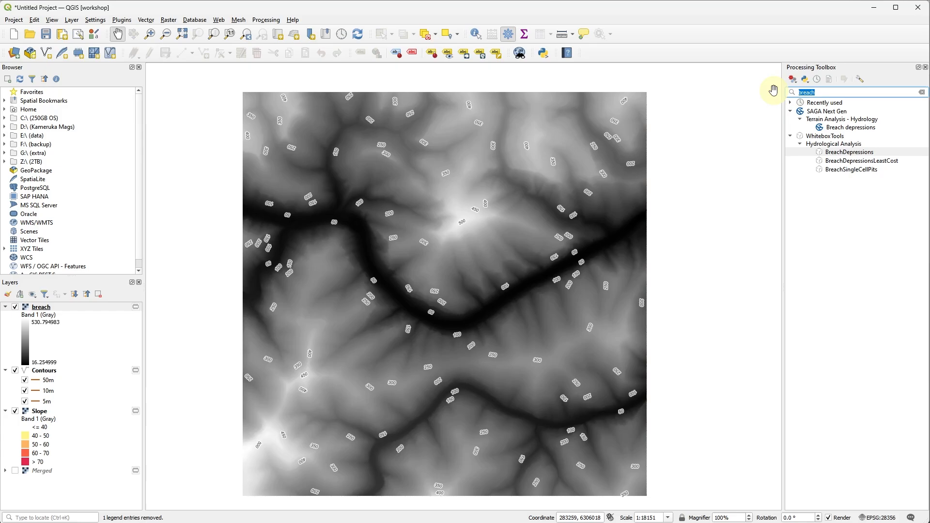
{"action": "type", "text": "fill"}
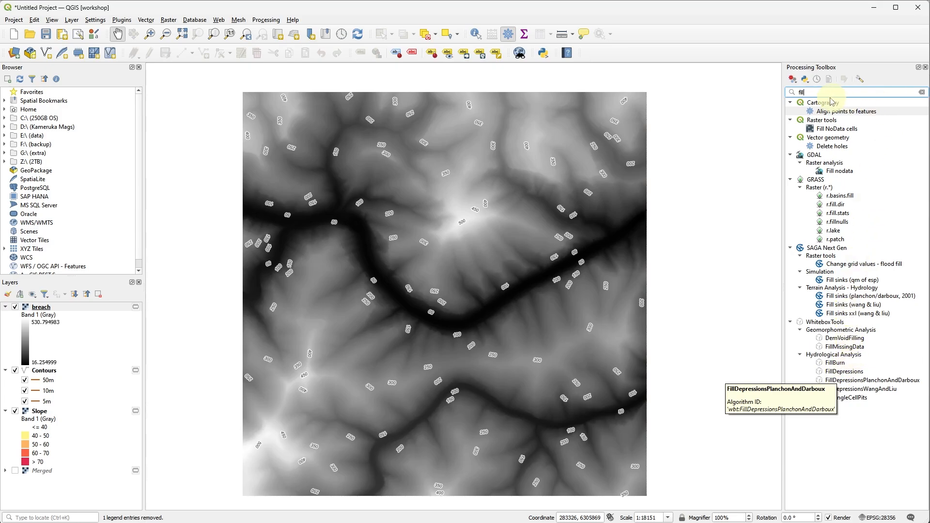
{"action": "left_click_drag", "start_coordinate": [829, 93], "coordinate": [773, 85]}
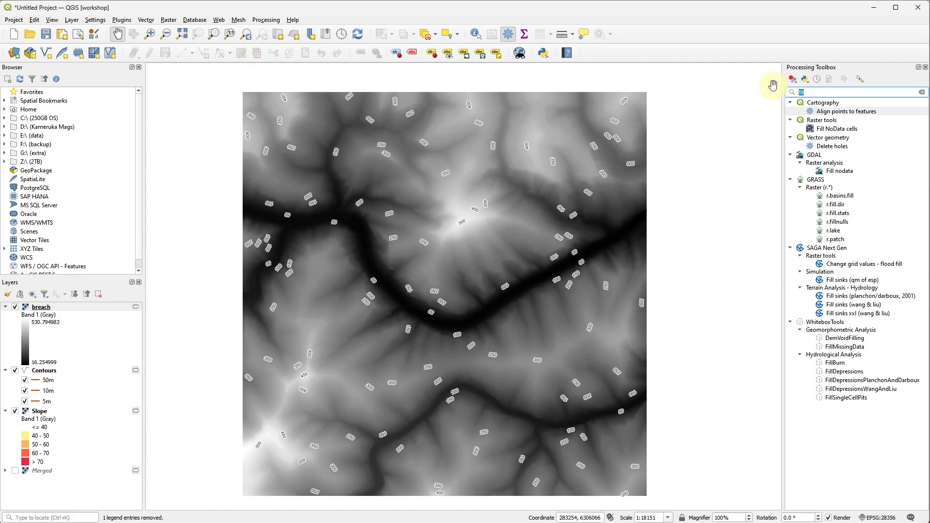
{"action": "type", "text": "d8"}
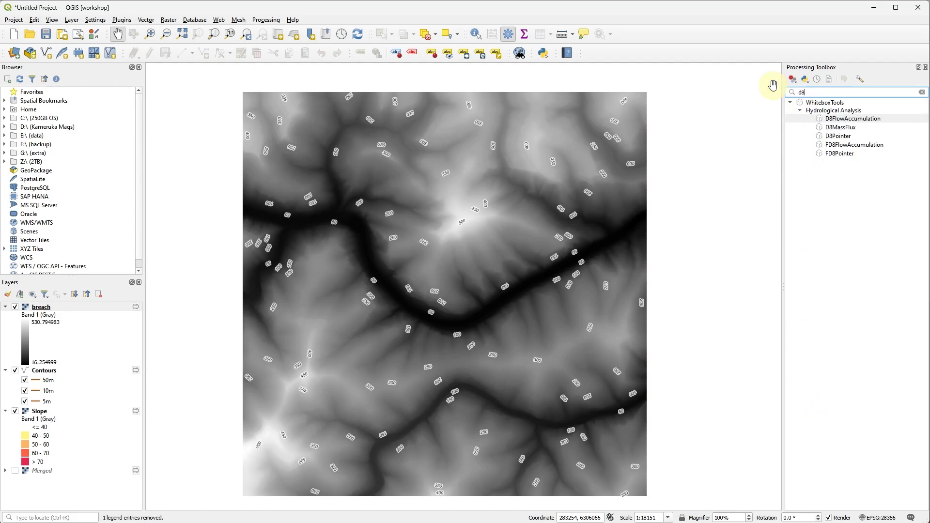
{"action": "type", "text": "flow"}
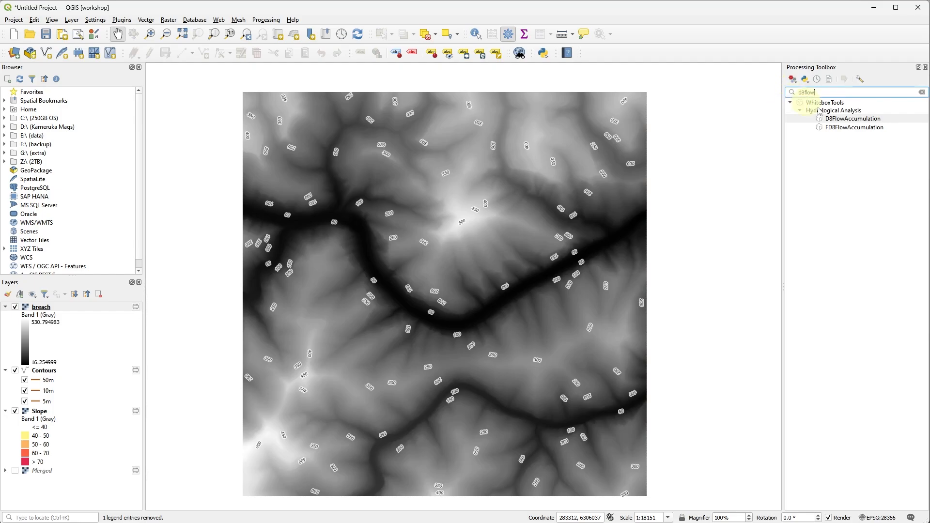
{"action": "double_click", "coordinate": [861, 120]}
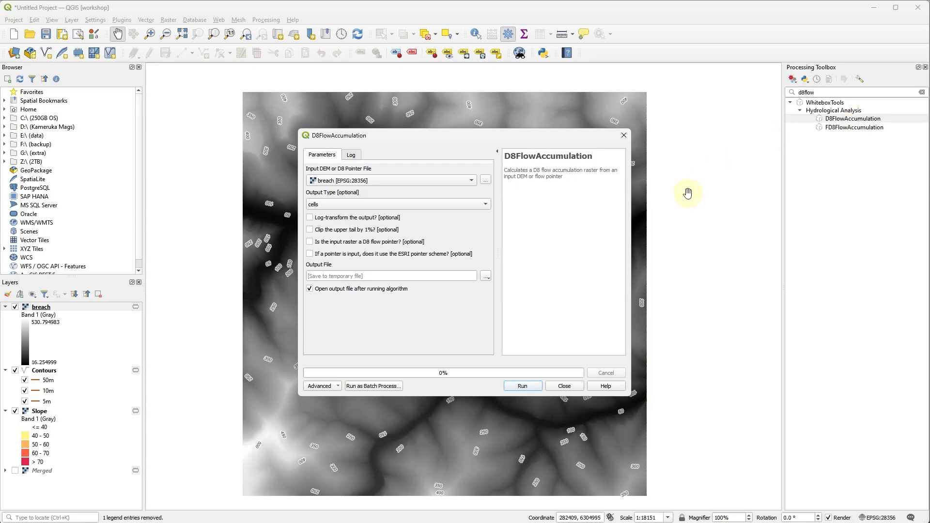
Run D8FlowAccumulation on the breach layer with log-transformed cells output to a temporary file, and close the tool's dialog
{"action": "left_click", "coordinate": [463, 188]}
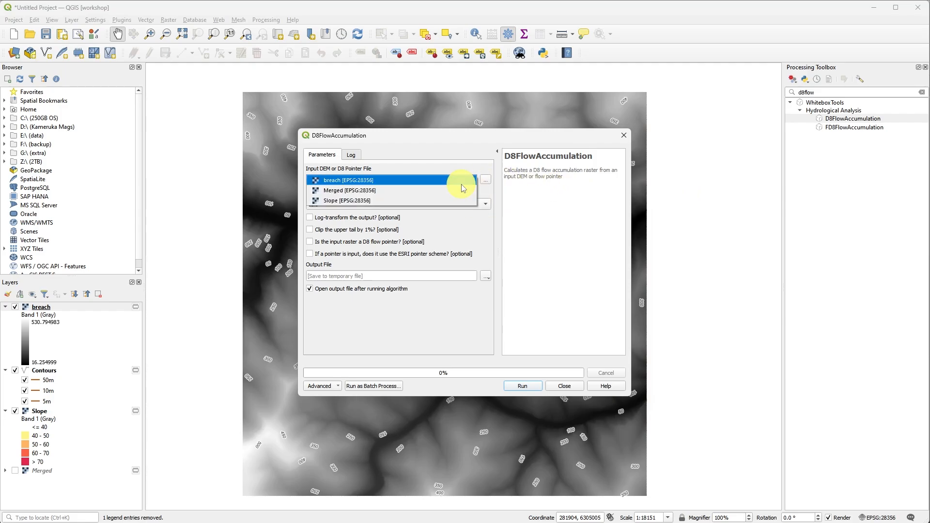
{"action": "left_click", "coordinate": [462, 188]}
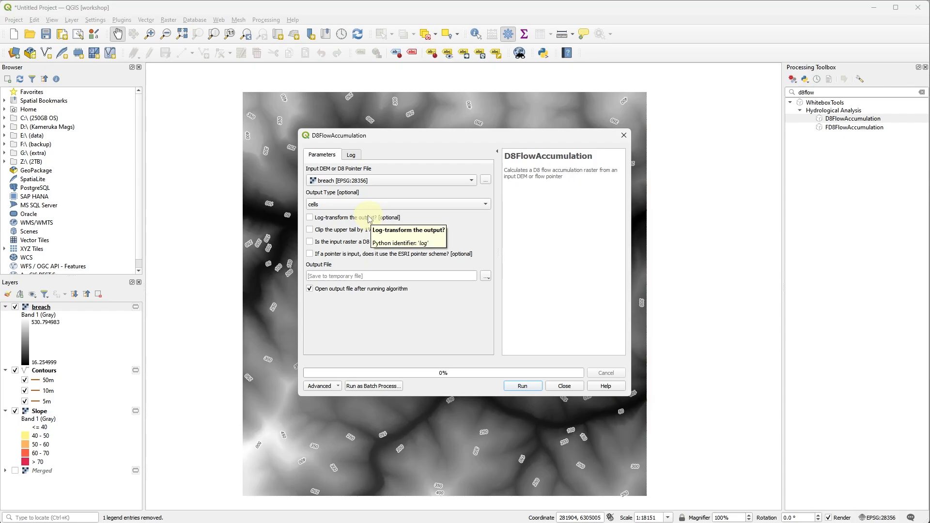
{"action": "left_click", "coordinate": [367, 219]}
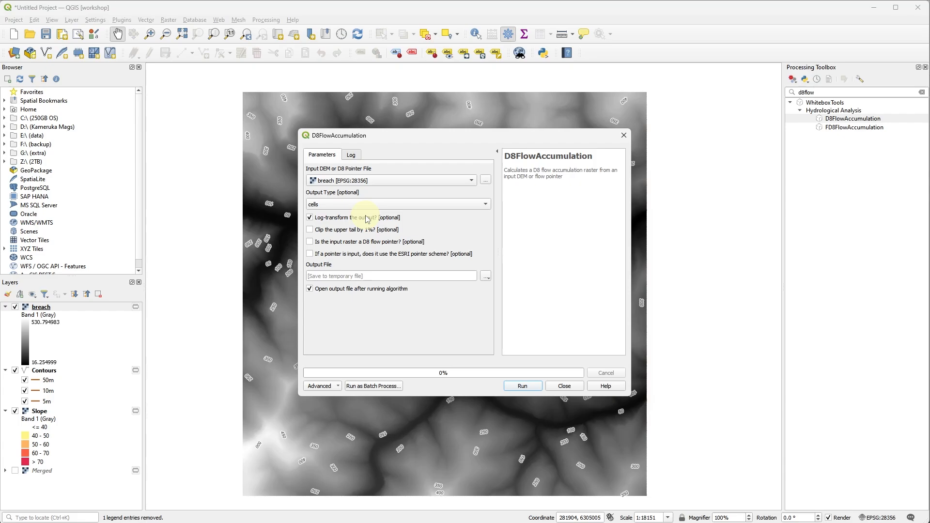
{"action": "left_click", "coordinate": [528, 387]}
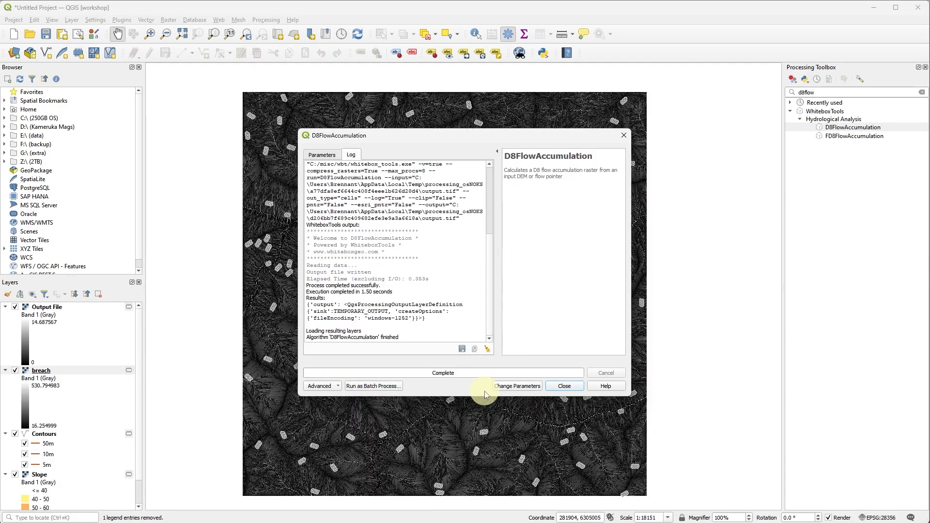
{"action": "left_click", "coordinate": [564, 386]}
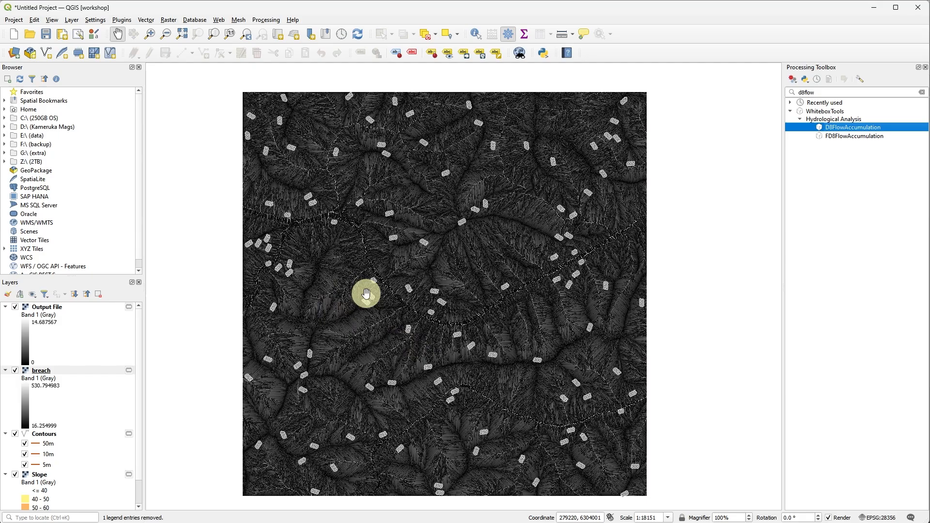
Inspect the flow accumulation raster up close and rename its output layer as d8flow
{"action": "scroll", "coordinate": [397, 305], "scroll_direction": "up", "scroll_amount": 2}
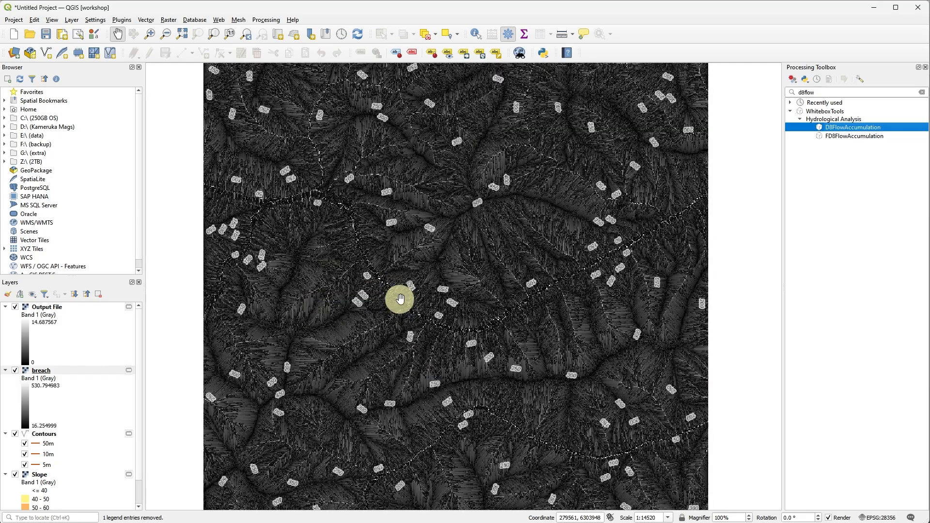
{"action": "scroll", "coordinate": [399, 316], "scroll_direction": "up", "scroll_amount": 3}
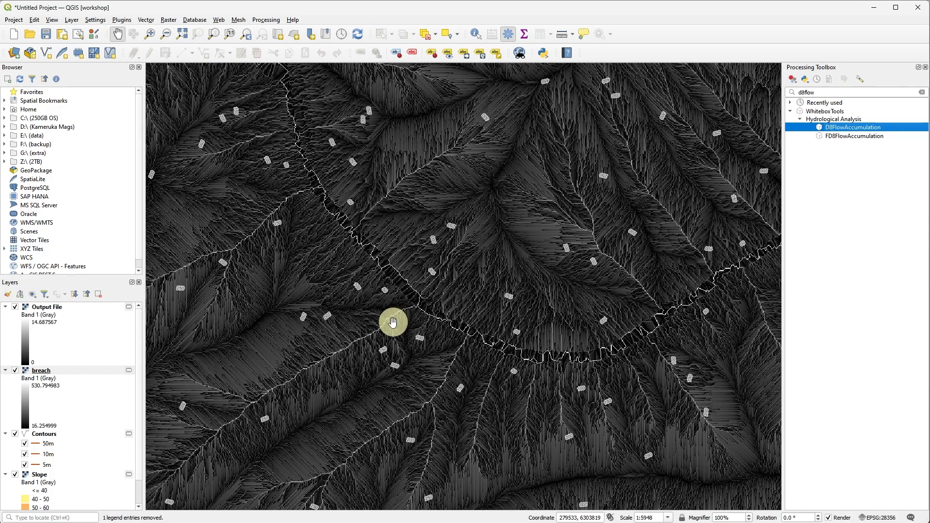
{"action": "left_click_drag", "start_coordinate": [301, 387], "coordinate": [365, 298]}
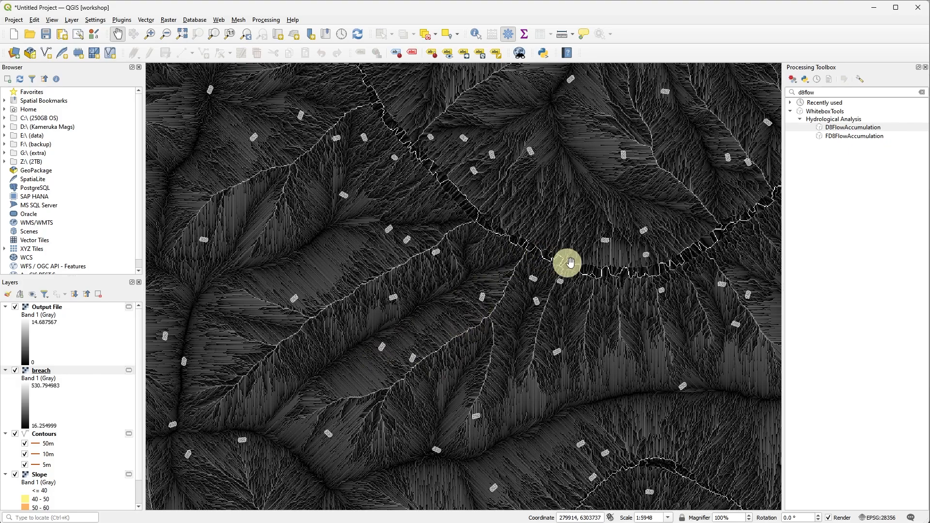
{"action": "left_click", "coordinate": [55, 308]}
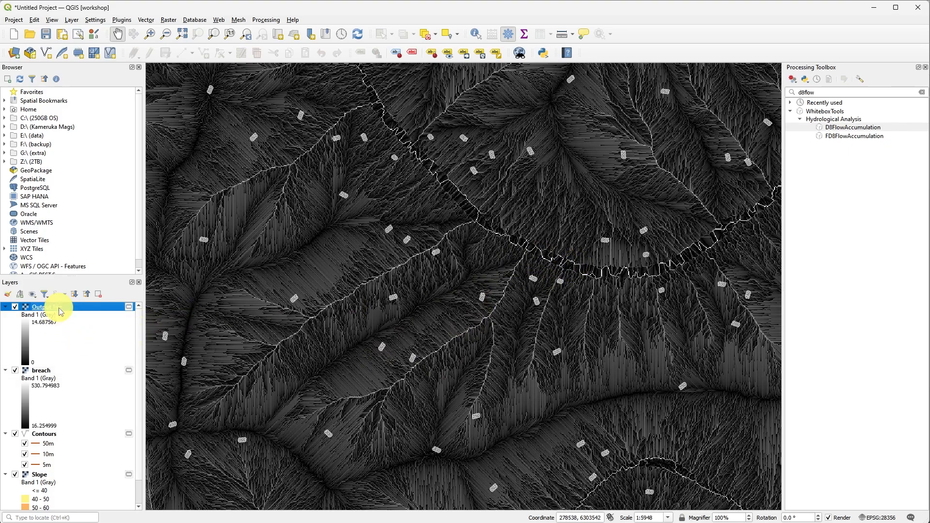
{"action": "left_click", "coordinate": [54, 307]}
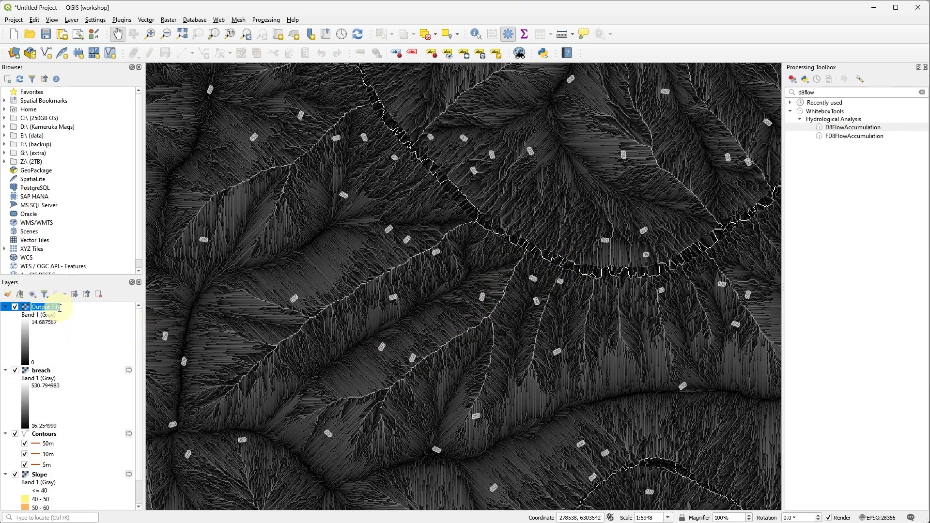
{"action": "type", "text": "d8flow"}
{"action": "key", "text": "Return"}
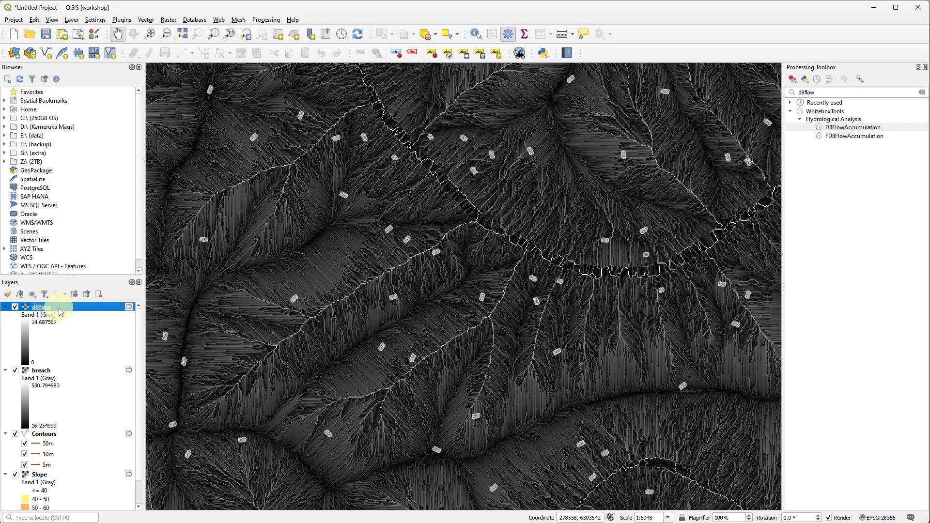
Search the Processing Toolbox for channel and open the SAGA Next Gen Channel network tool
{"action": "scroll", "coordinate": [422, 284], "scroll_direction": "down", "scroll_amount": 2}
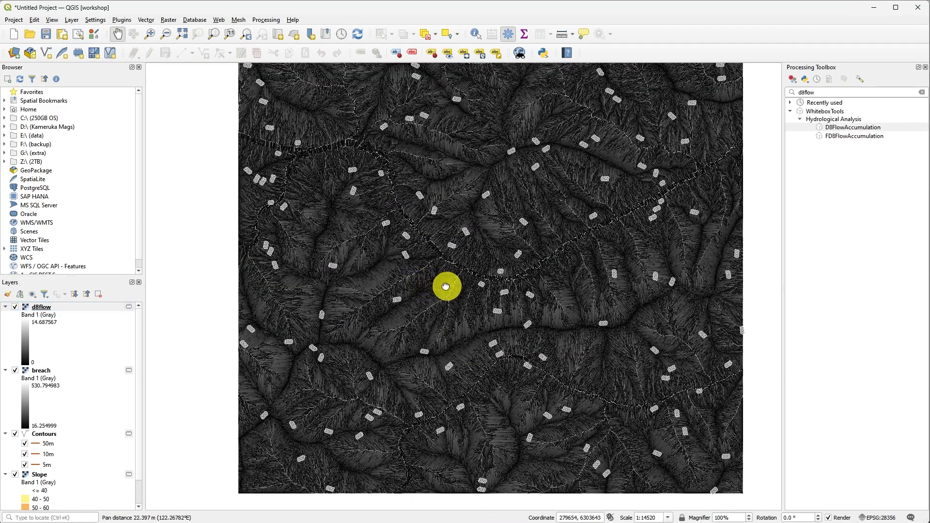
{"action": "left_click_drag", "start_coordinate": [447, 285], "coordinate": [434, 280]}
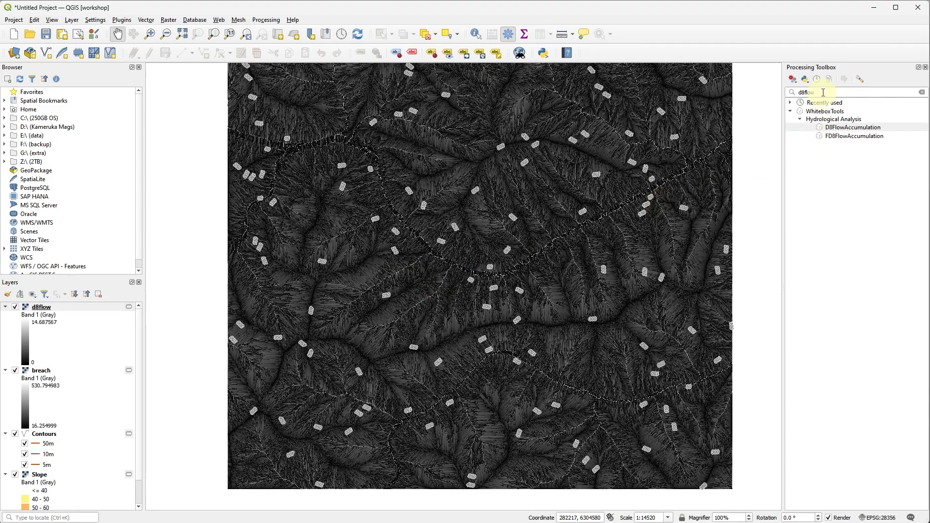
{"action": "left_click_drag", "start_coordinate": [823, 92], "coordinate": [768, 92]}
{"action": "type", "text": "cha"}
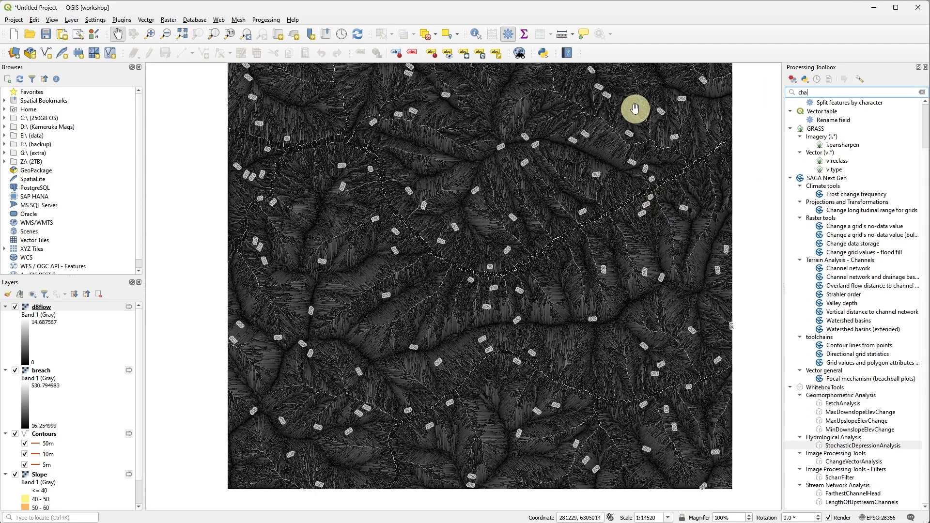
{"action": "type", "text": "nnel"}
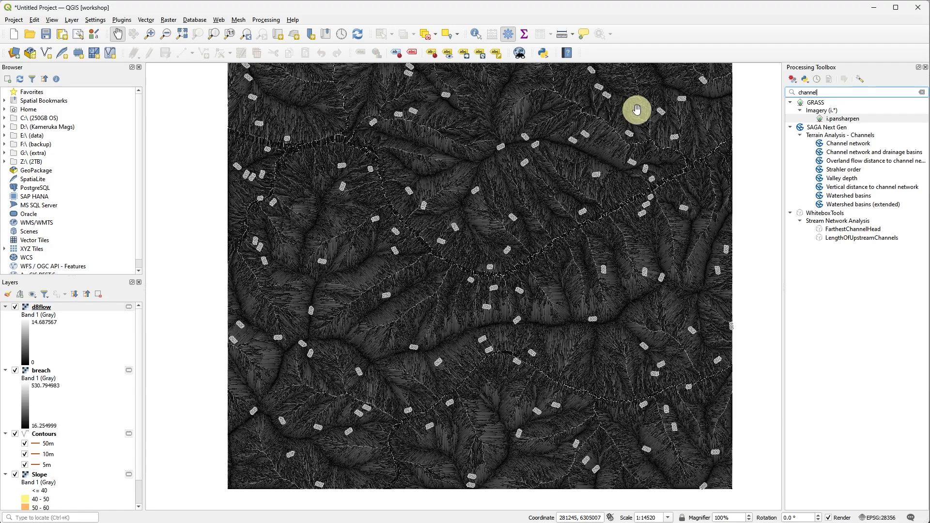
{"action": "double_click", "coordinate": [847, 144]}
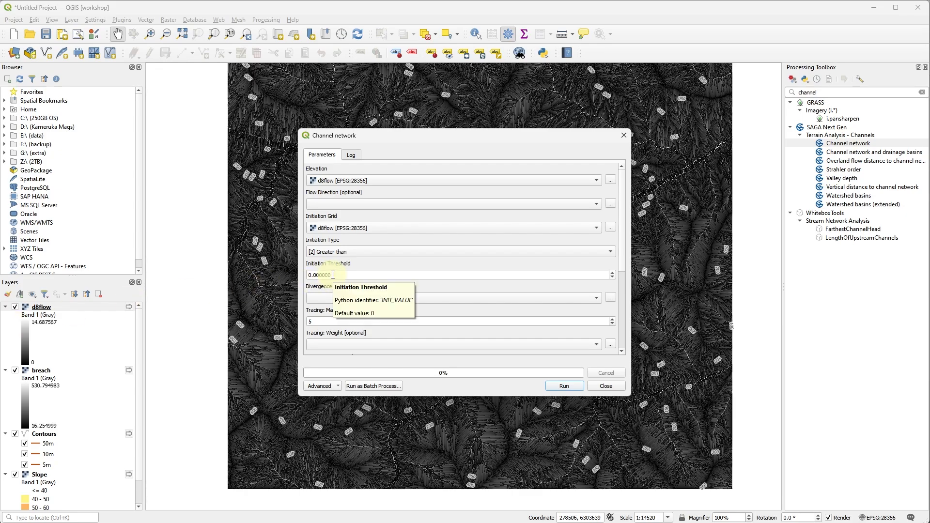
Set the Channel network elevation input to breach and keep d8flow as the initiation grid
{"action": "left_click", "coordinate": [426, 183]}
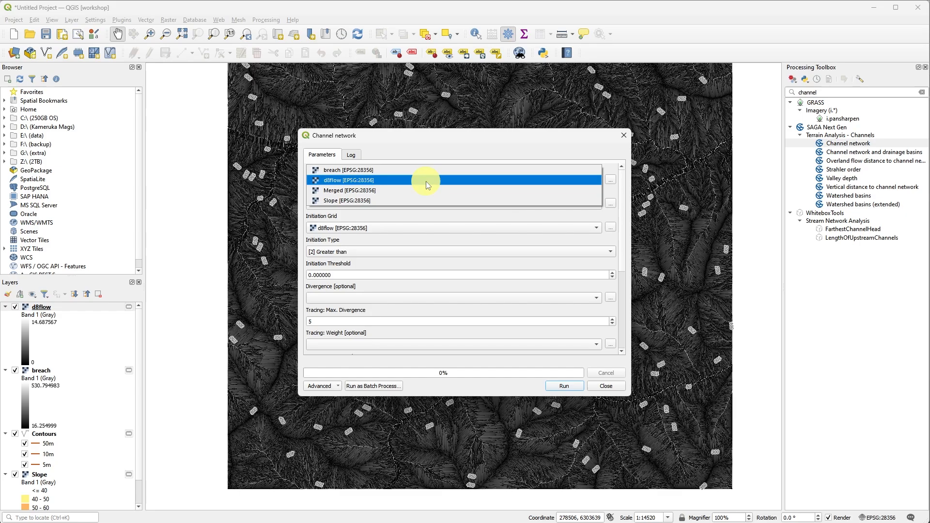
{"action": "left_click", "coordinate": [421, 173]}
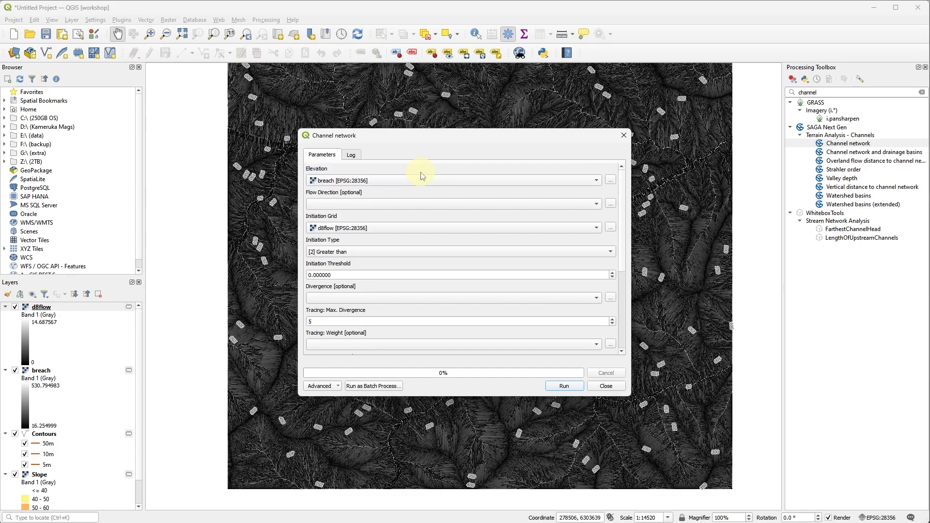
{"action": "left_click", "coordinate": [411, 229]}
{"action": "left_click", "coordinate": [411, 226]}
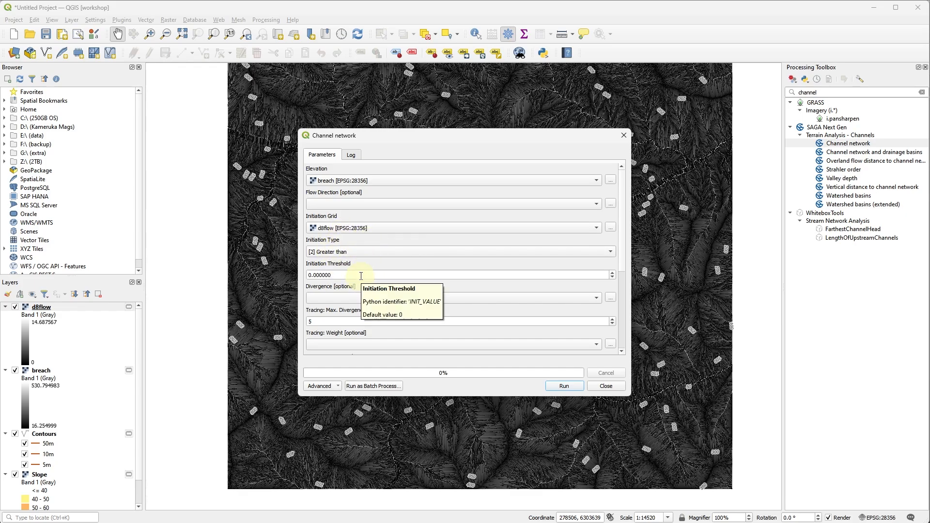
Set the initiation threshold to 8.7, run Channel network with the Greater than initiation type, and close the tool's dialog
{"action": "left_click", "coordinate": [362, 275]}
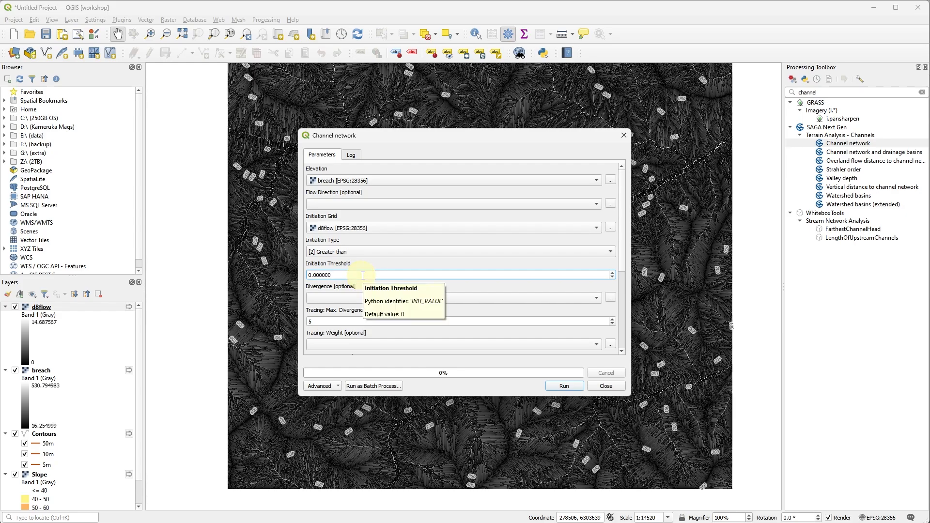
{"action": "key", "text": "ctrl+a"}
{"action": "type", "text": "8"}
{"action": "type", "text": ",7"}
{"action": "key", "text": "BackSpace"}
{"action": "key", "text": "BackSpace"}
{"action": "type", "text": ".7"}
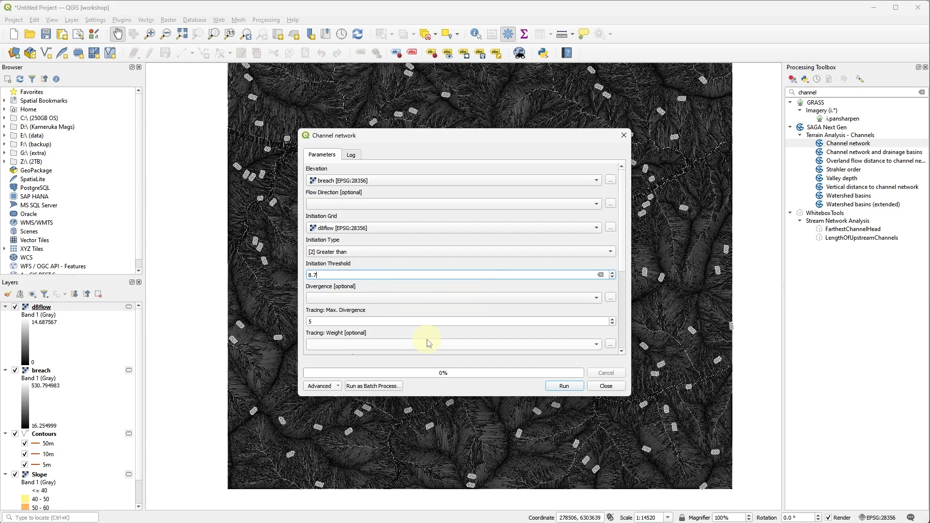
{"action": "left_click", "coordinate": [554, 387]}
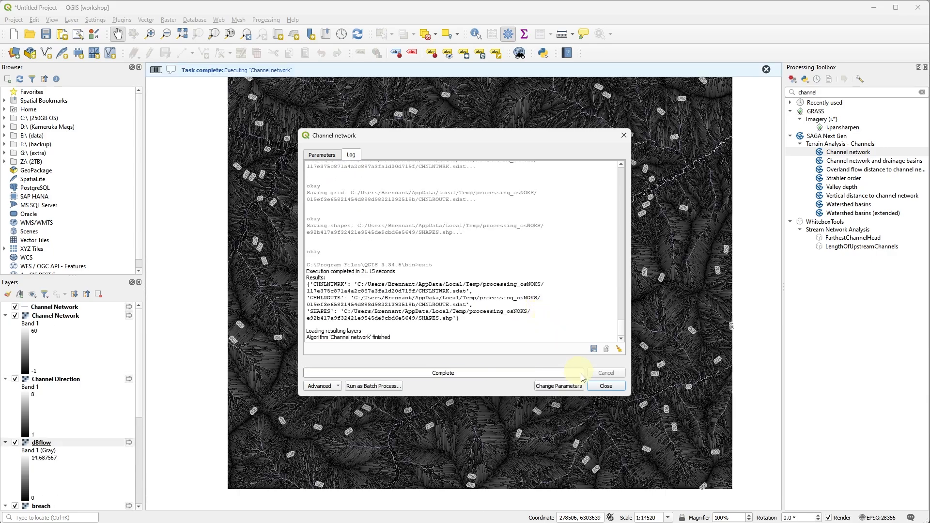
{"action": "left_click", "coordinate": [605, 387]}
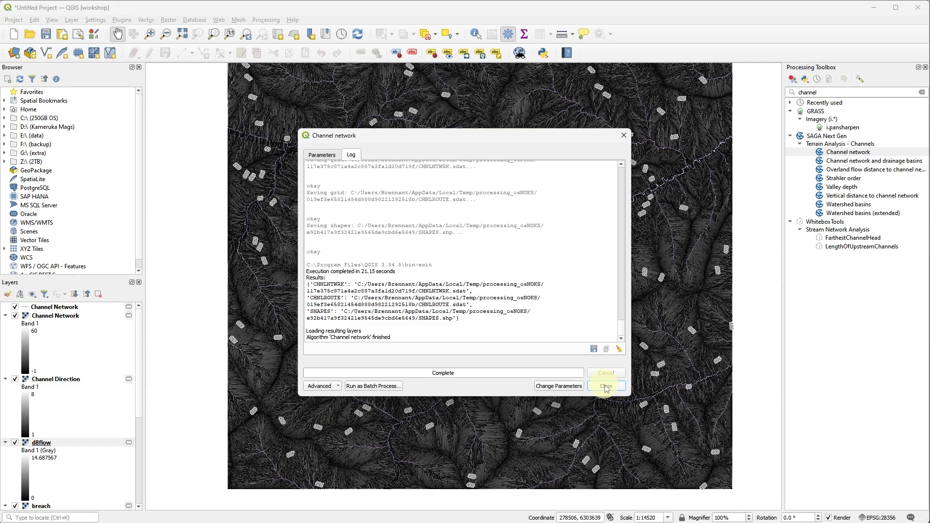
{"action": "left_click", "coordinate": [606, 387]}
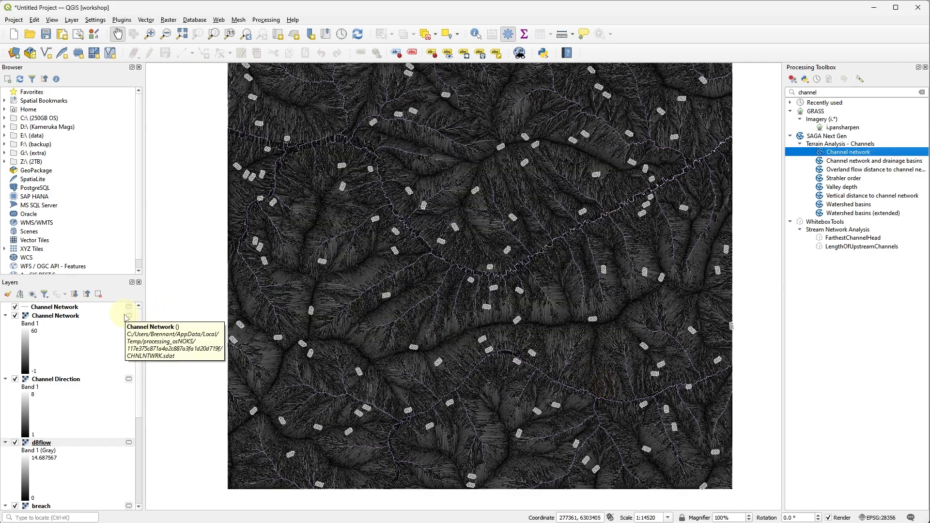
Remove the Channel Network and Channel Direction raster layers, then hide the breach and d8flow rasters
{"action": "left_click", "coordinate": [5, 316]}
{"action": "left_click", "coordinate": [5, 324]}
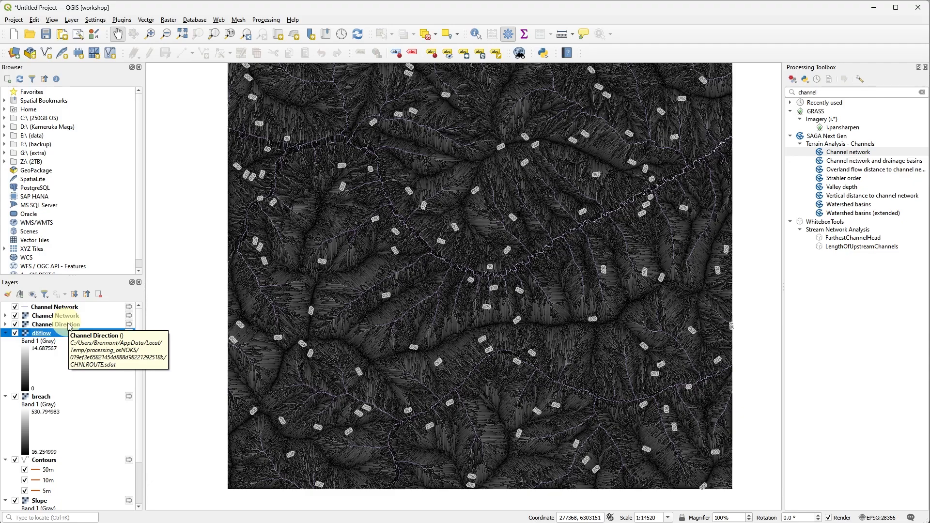
{"action": "left_click", "coordinate": [68, 324]}
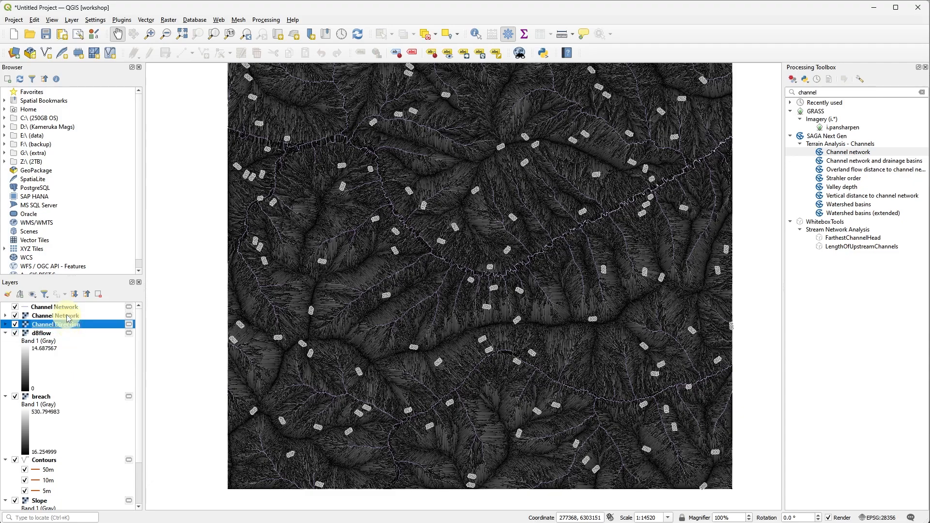
{"action": "left_click", "coordinate": [69, 318], "text": "shift"}
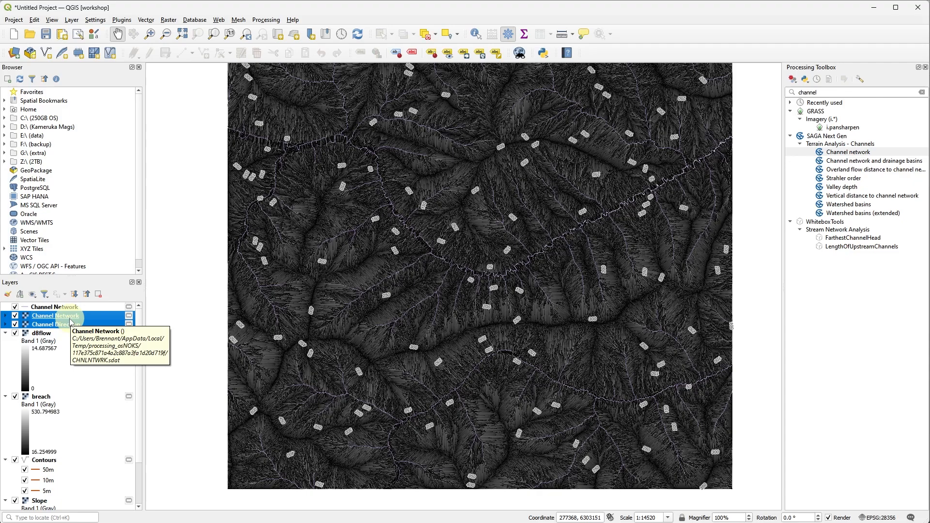
{"action": "right_click", "coordinate": [71, 323]}
{"action": "left_click", "coordinate": [107, 411]}
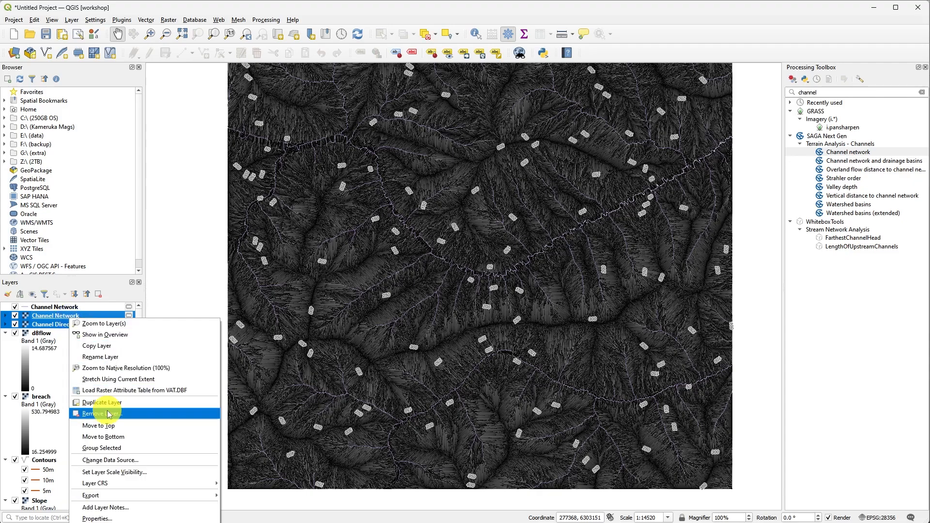
{"action": "left_click", "coordinate": [443, 279]}
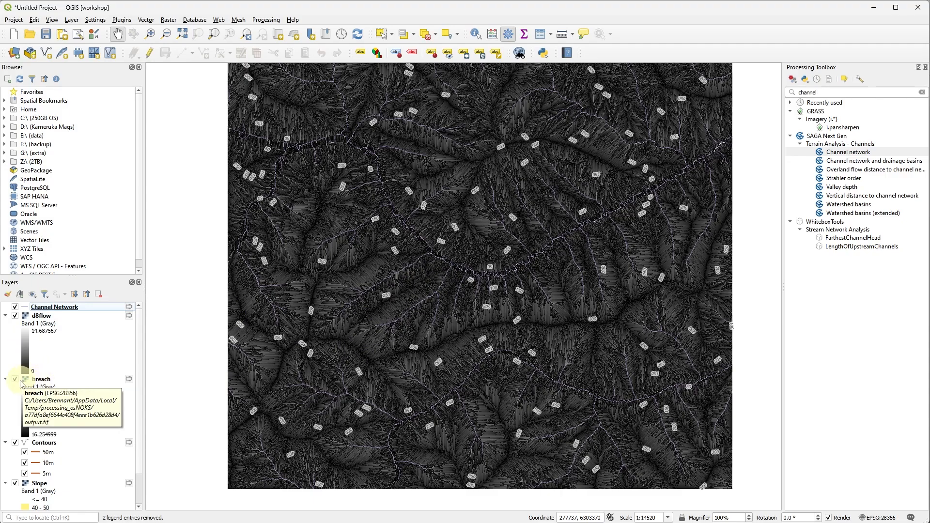
{"action": "left_click", "coordinate": [15, 379]}
{"action": "left_click", "coordinate": [15, 316]}
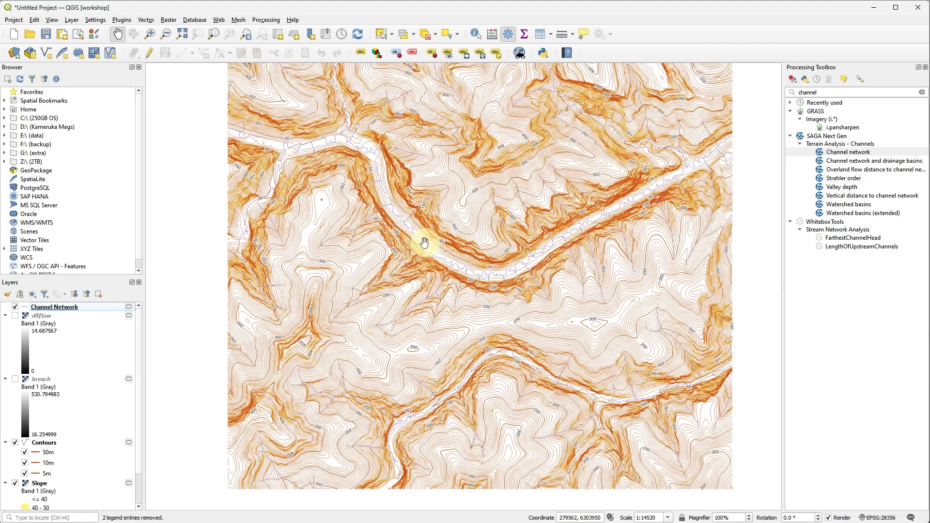
Style the Channel Network line layer with the dark blue colour #0632b7 and a line width of 0.5 millimetres
{"action": "mouse_move", "coordinate": [69, 313]}
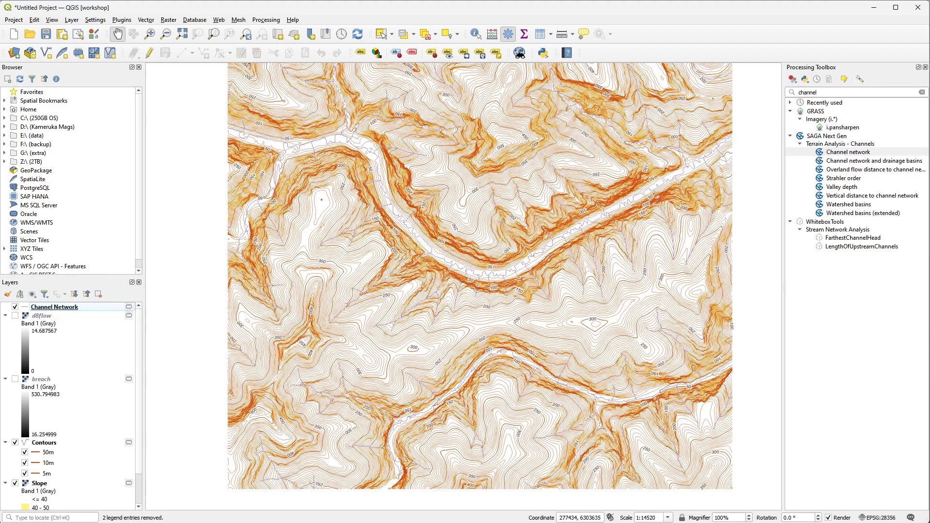
{"action": "left_click", "coordinate": [60, 307]}
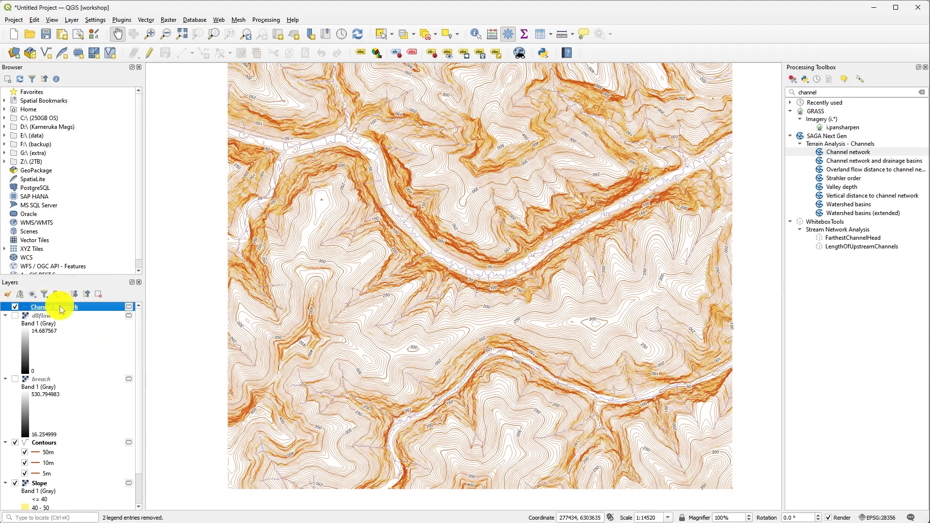
{"action": "double_click", "coordinate": [109, 304]}
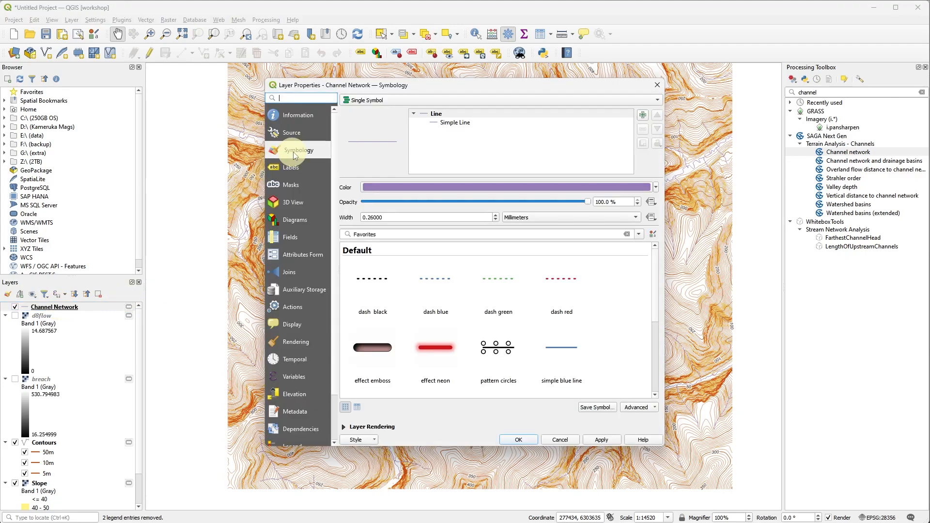
{"action": "left_click", "coordinate": [394, 188]}
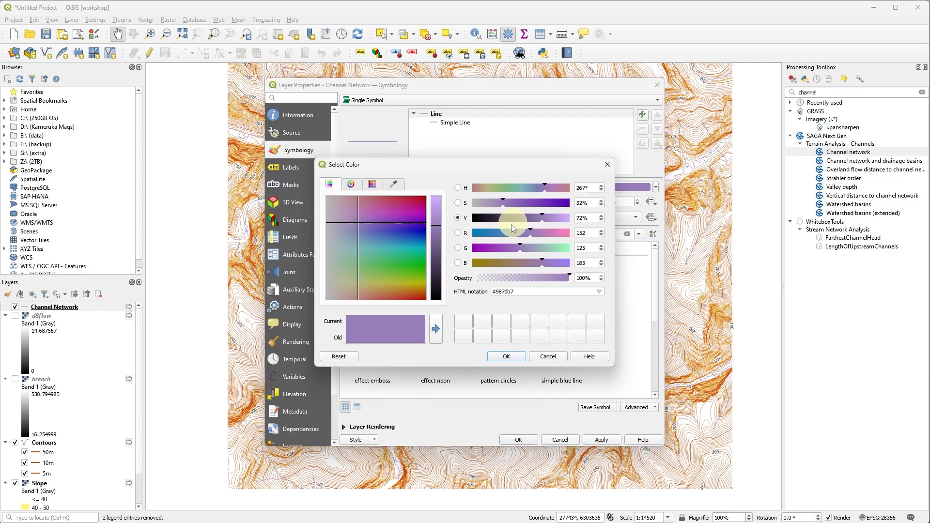
{"action": "left_click", "coordinate": [492, 236]}
{"action": "left_click", "coordinate": [423, 234]}
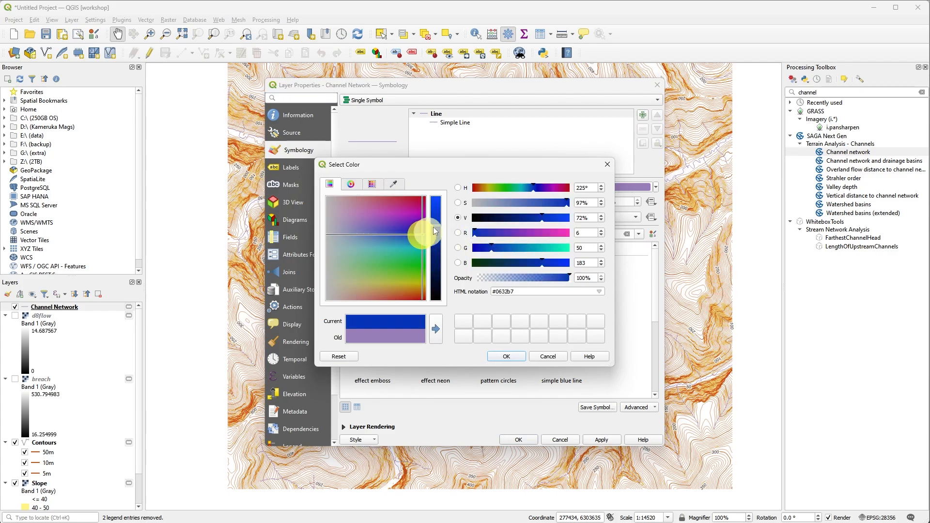
{"action": "left_click", "coordinate": [503, 357]}
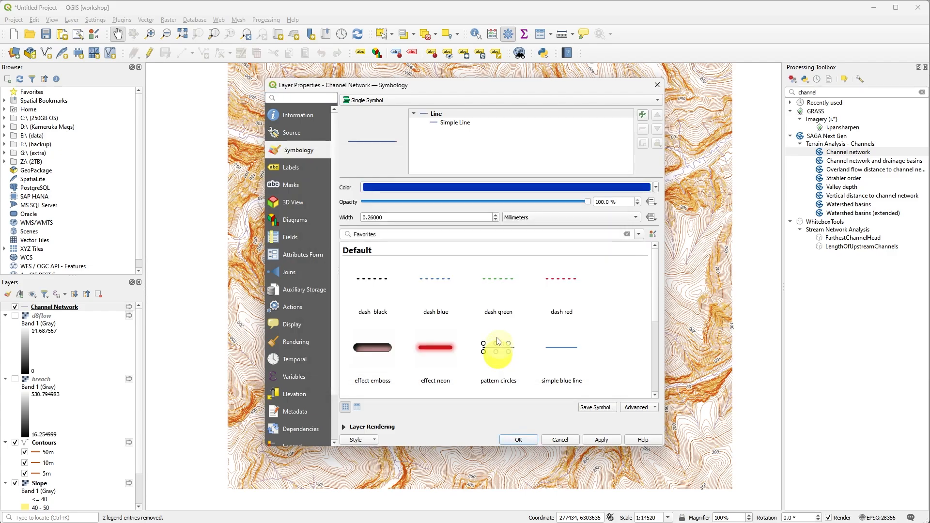
{"action": "double_click", "coordinate": [369, 218]}
{"action": "type", "text": "0.5"}
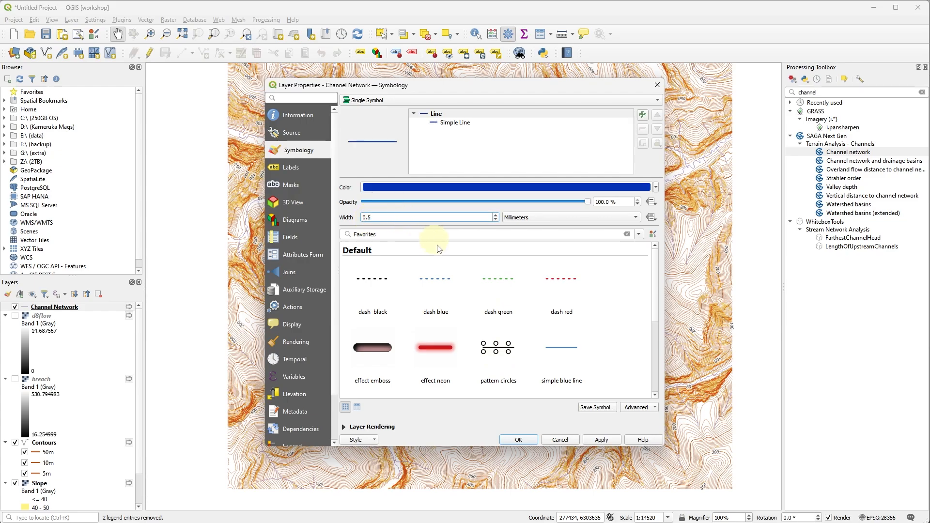
{"action": "left_click", "coordinate": [528, 439]}
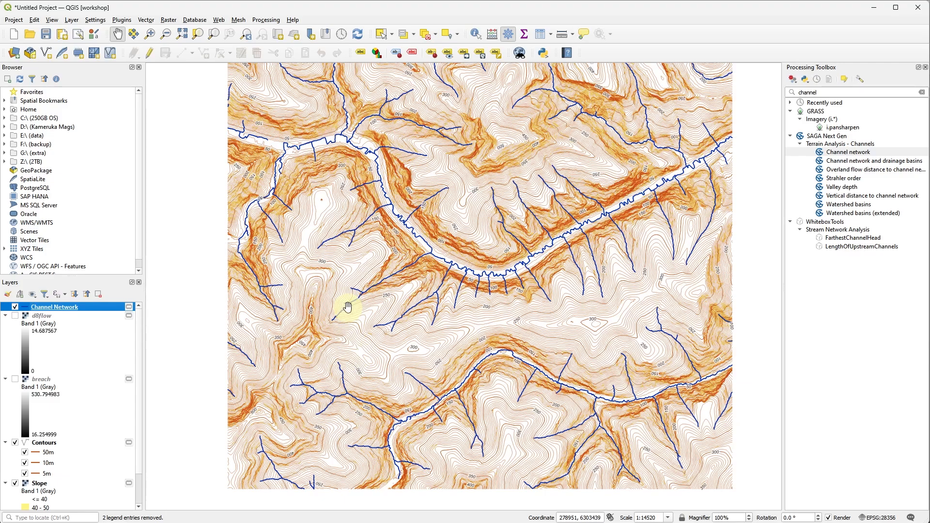
Load the basic_watercourse.qml style file with all categories onto the Channel Network line layer and apply it
{"action": "scroll", "coordinate": [347, 306], "scroll_direction": "up", "scroll_amount": 4}
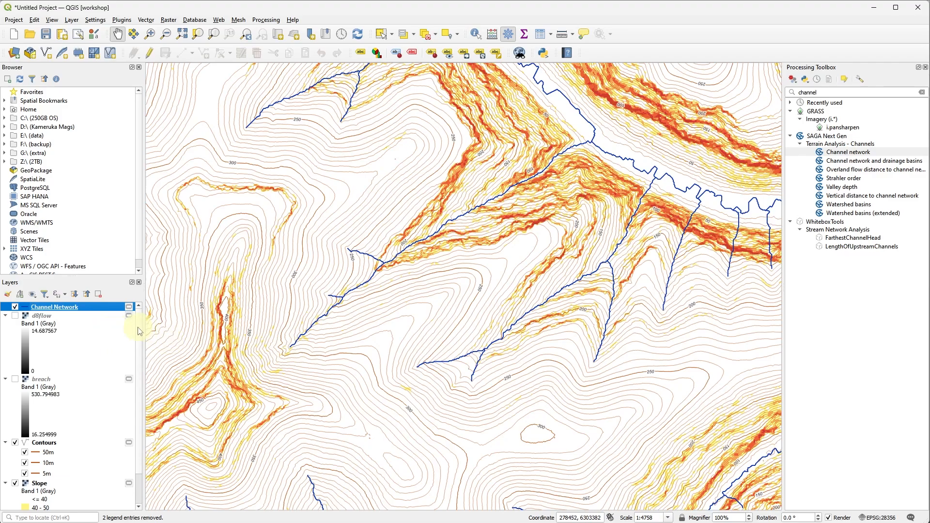
{"action": "right_click", "coordinate": [91, 308]}
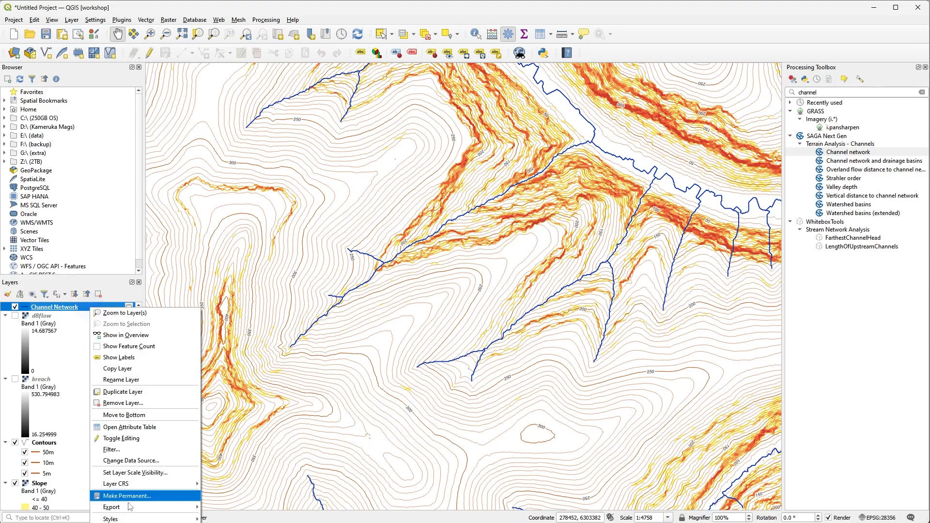
{"action": "left_click", "coordinate": [69, 307]}
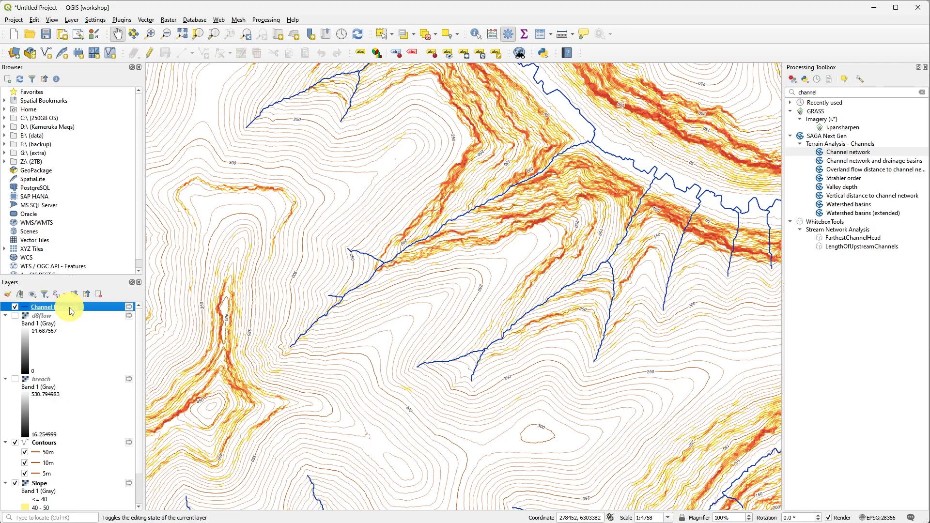
{"action": "double_click", "coordinate": [69, 307]}
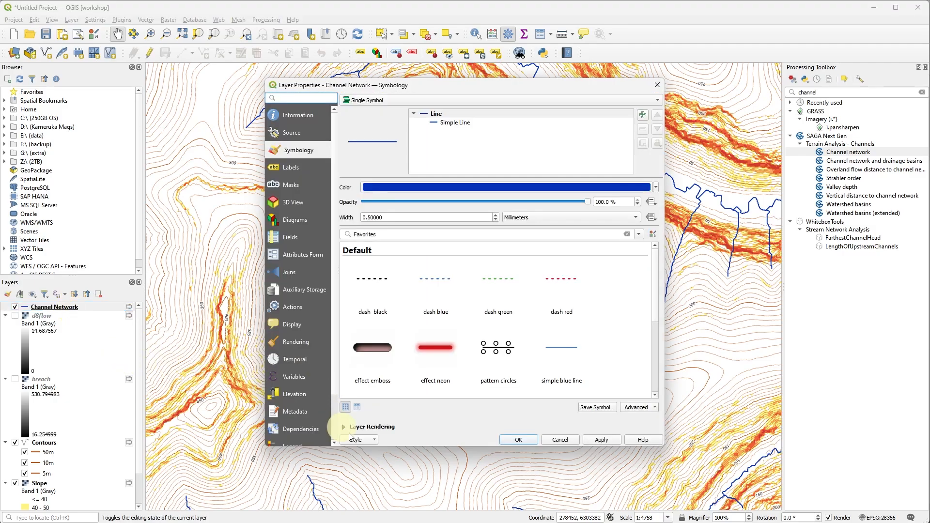
{"action": "left_click", "coordinate": [376, 442]}
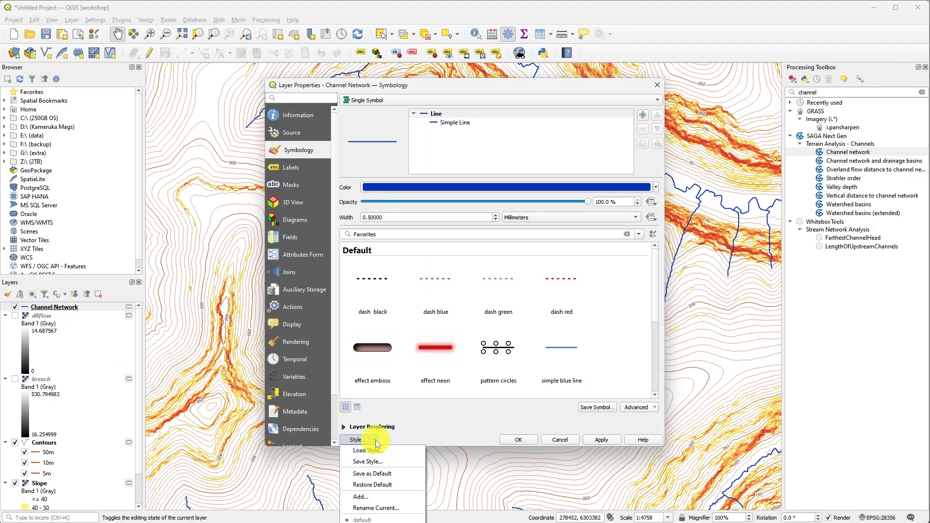
{"action": "left_click", "coordinate": [374, 454]}
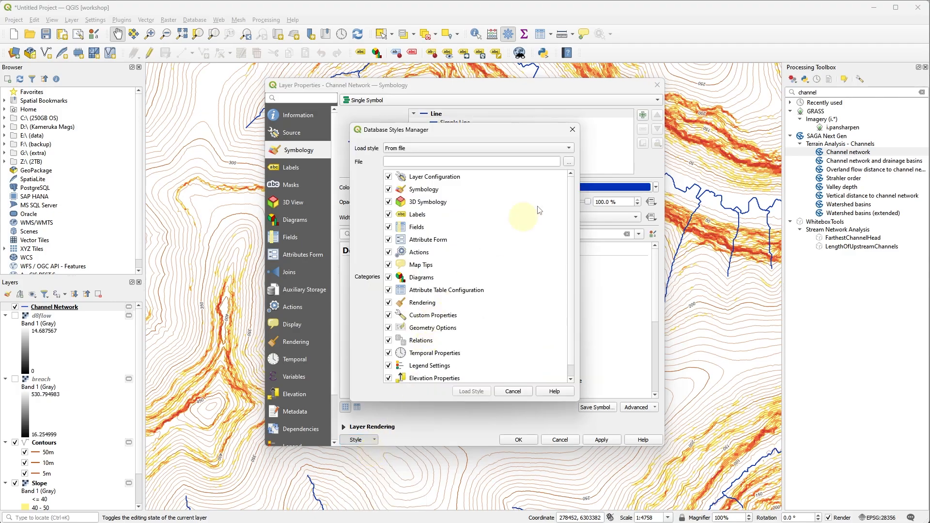
{"action": "left_click", "coordinate": [568, 165]}
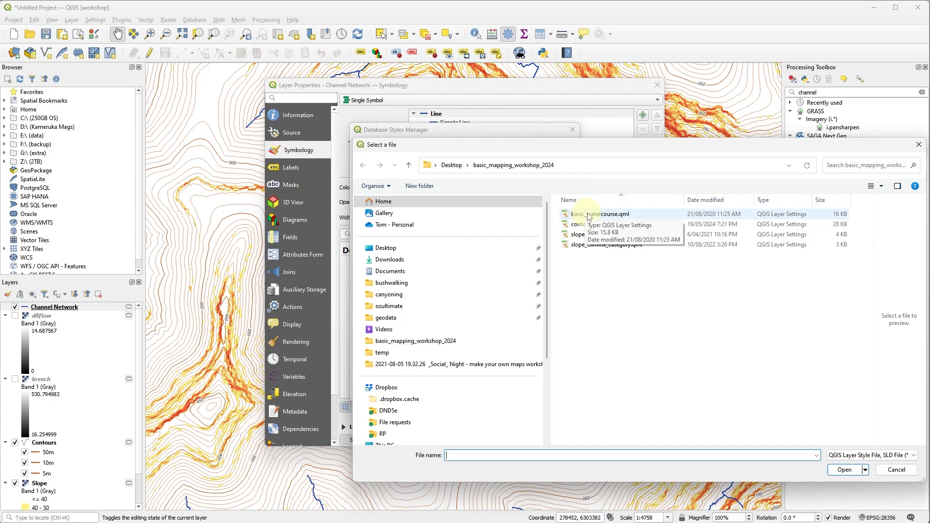
{"action": "double_click", "coordinate": [590, 215]}
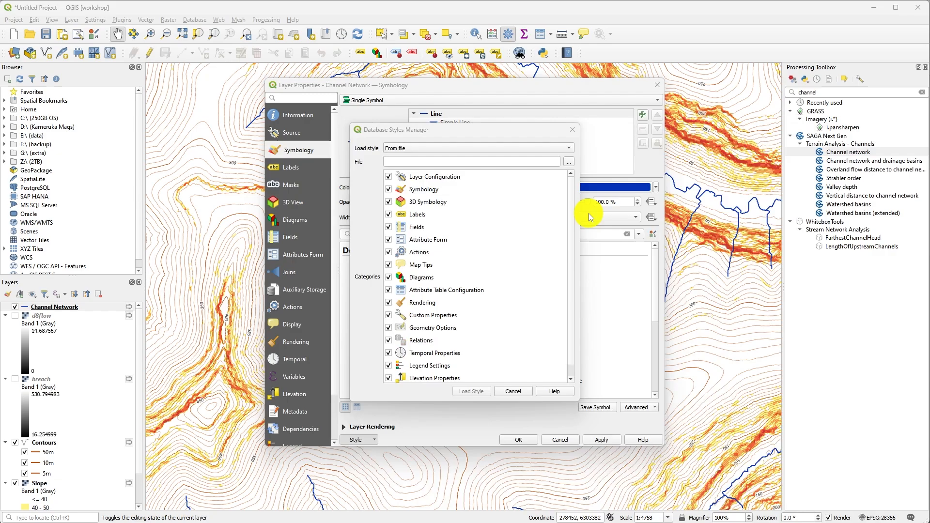
{"action": "left_click", "coordinate": [488, 390]}
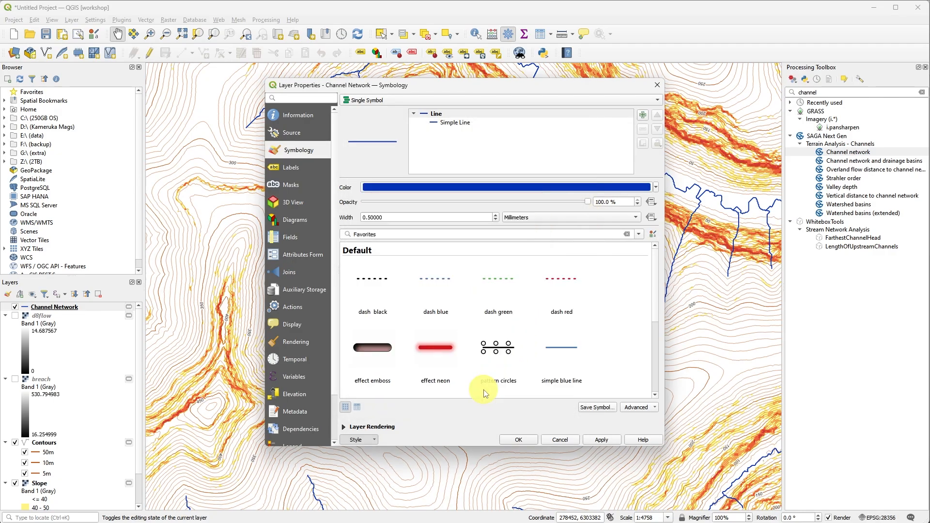
{"action": "left_click", "coordinate": [521, 439]}
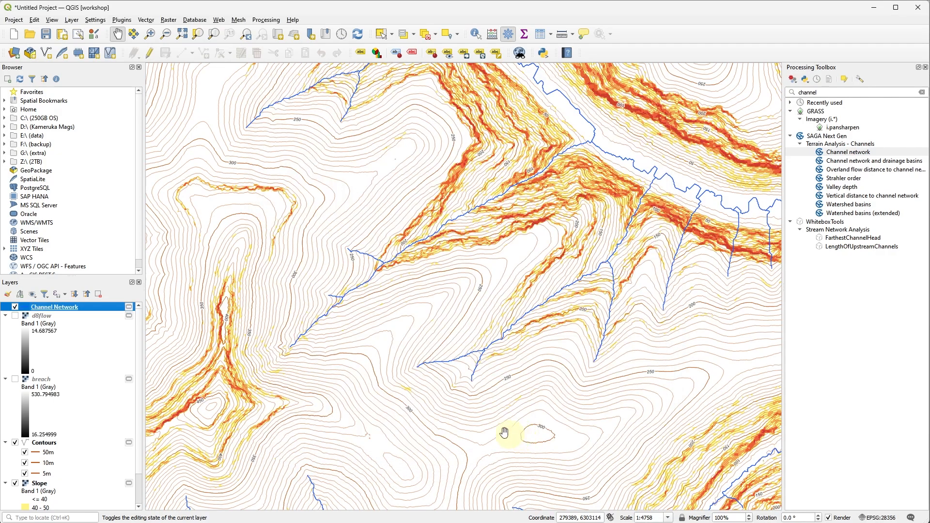